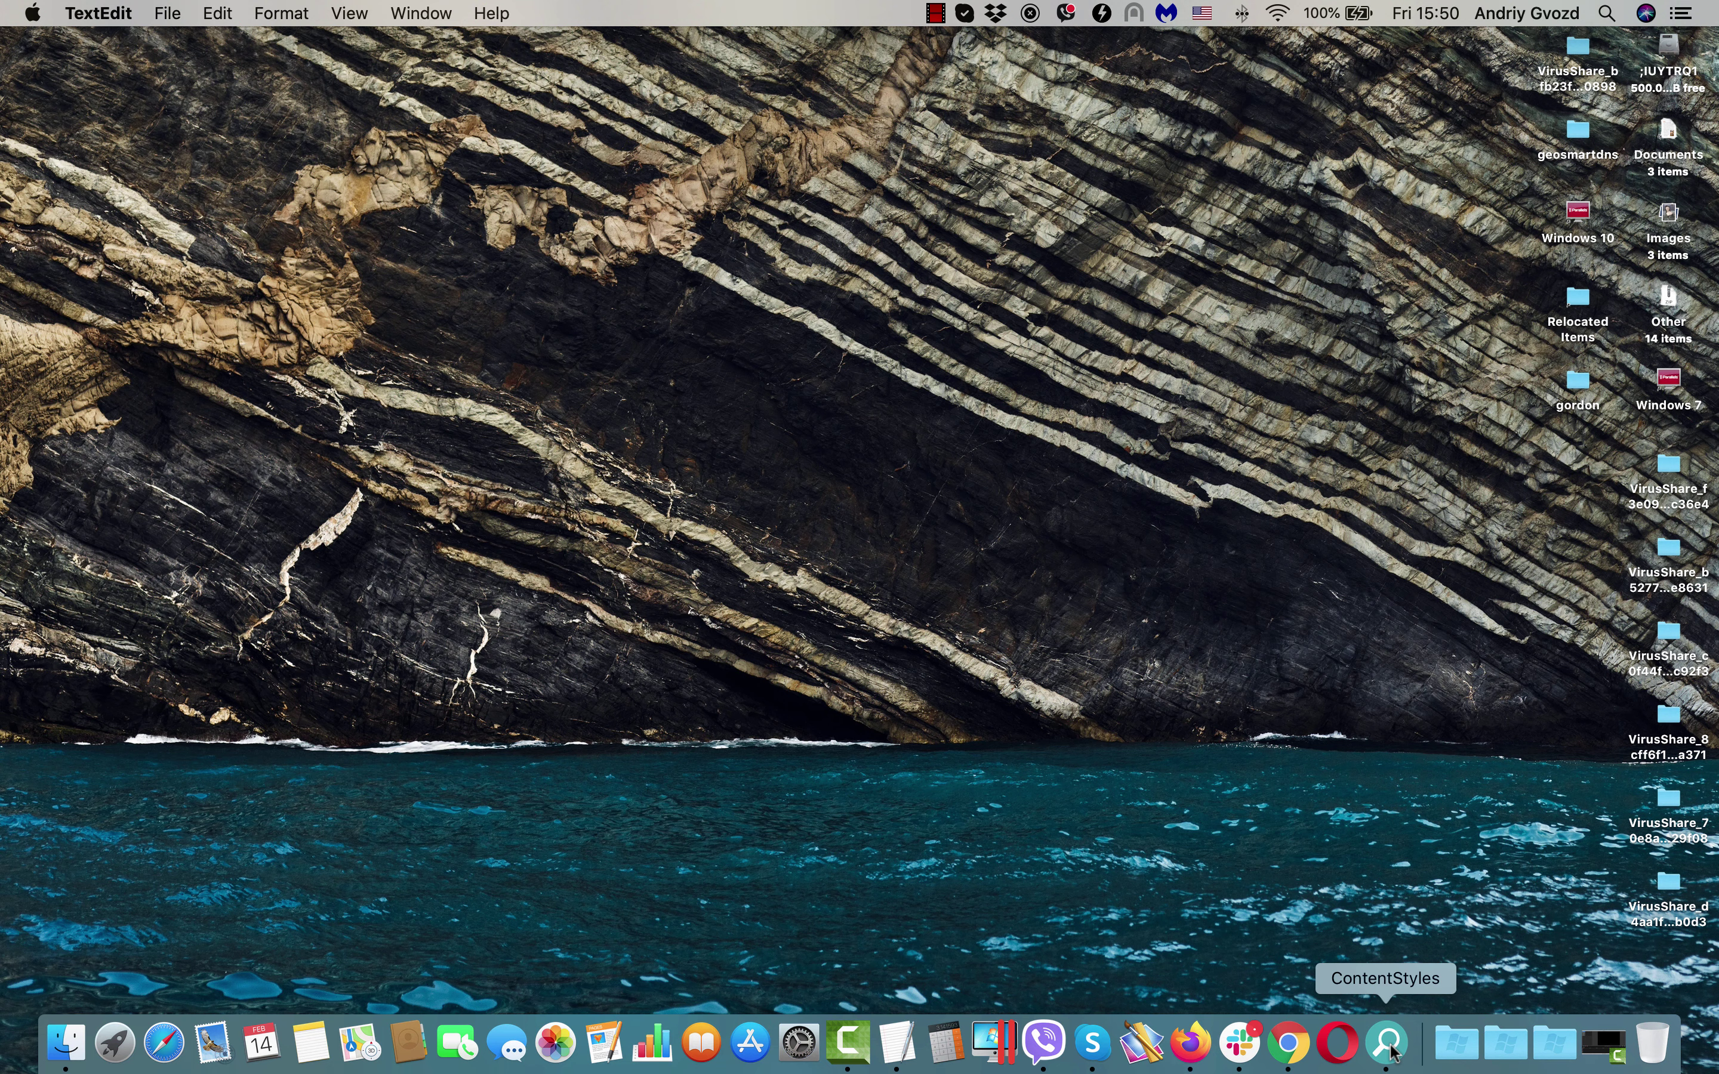
- Click the empty desktop so Finder becomes the active app in place of TextEdit
{"action": "left_click", "coordinate": [1385, 1059]}
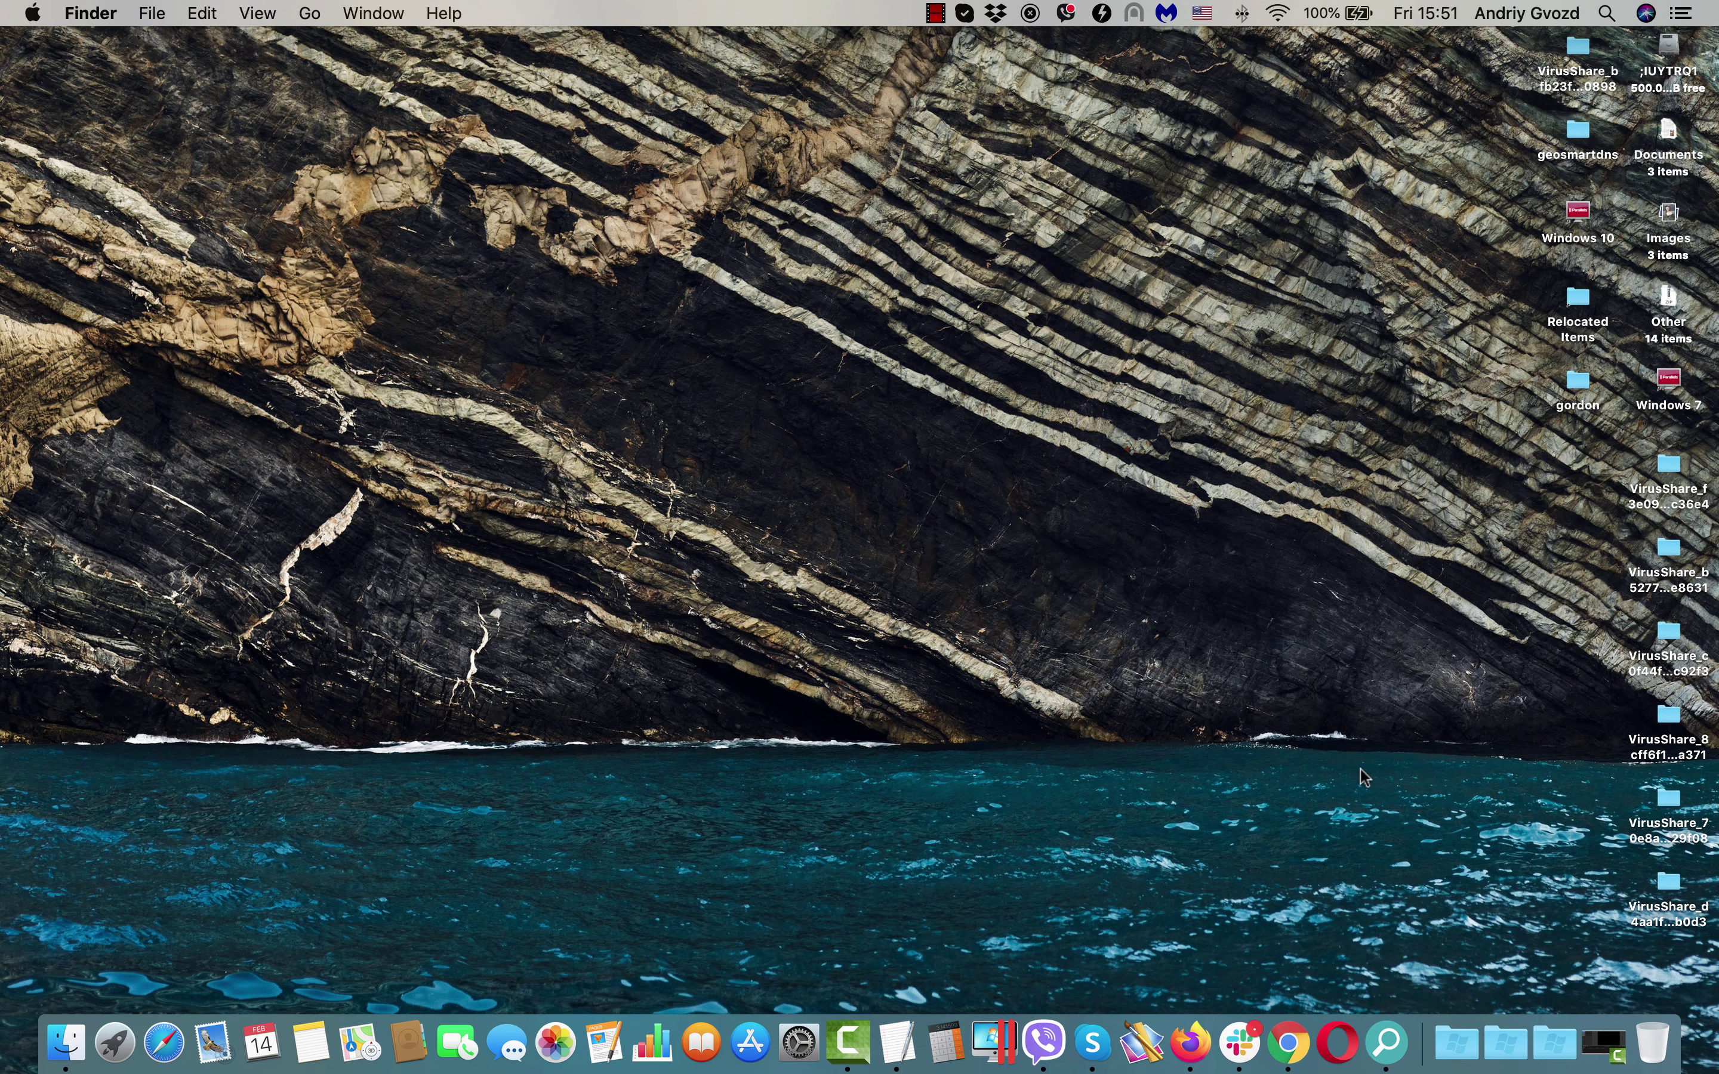
- Force-quit the frozen ContentStyles app from its Dock icon menu
{"action": "right_click", "coordinate": [1396, 1046]}
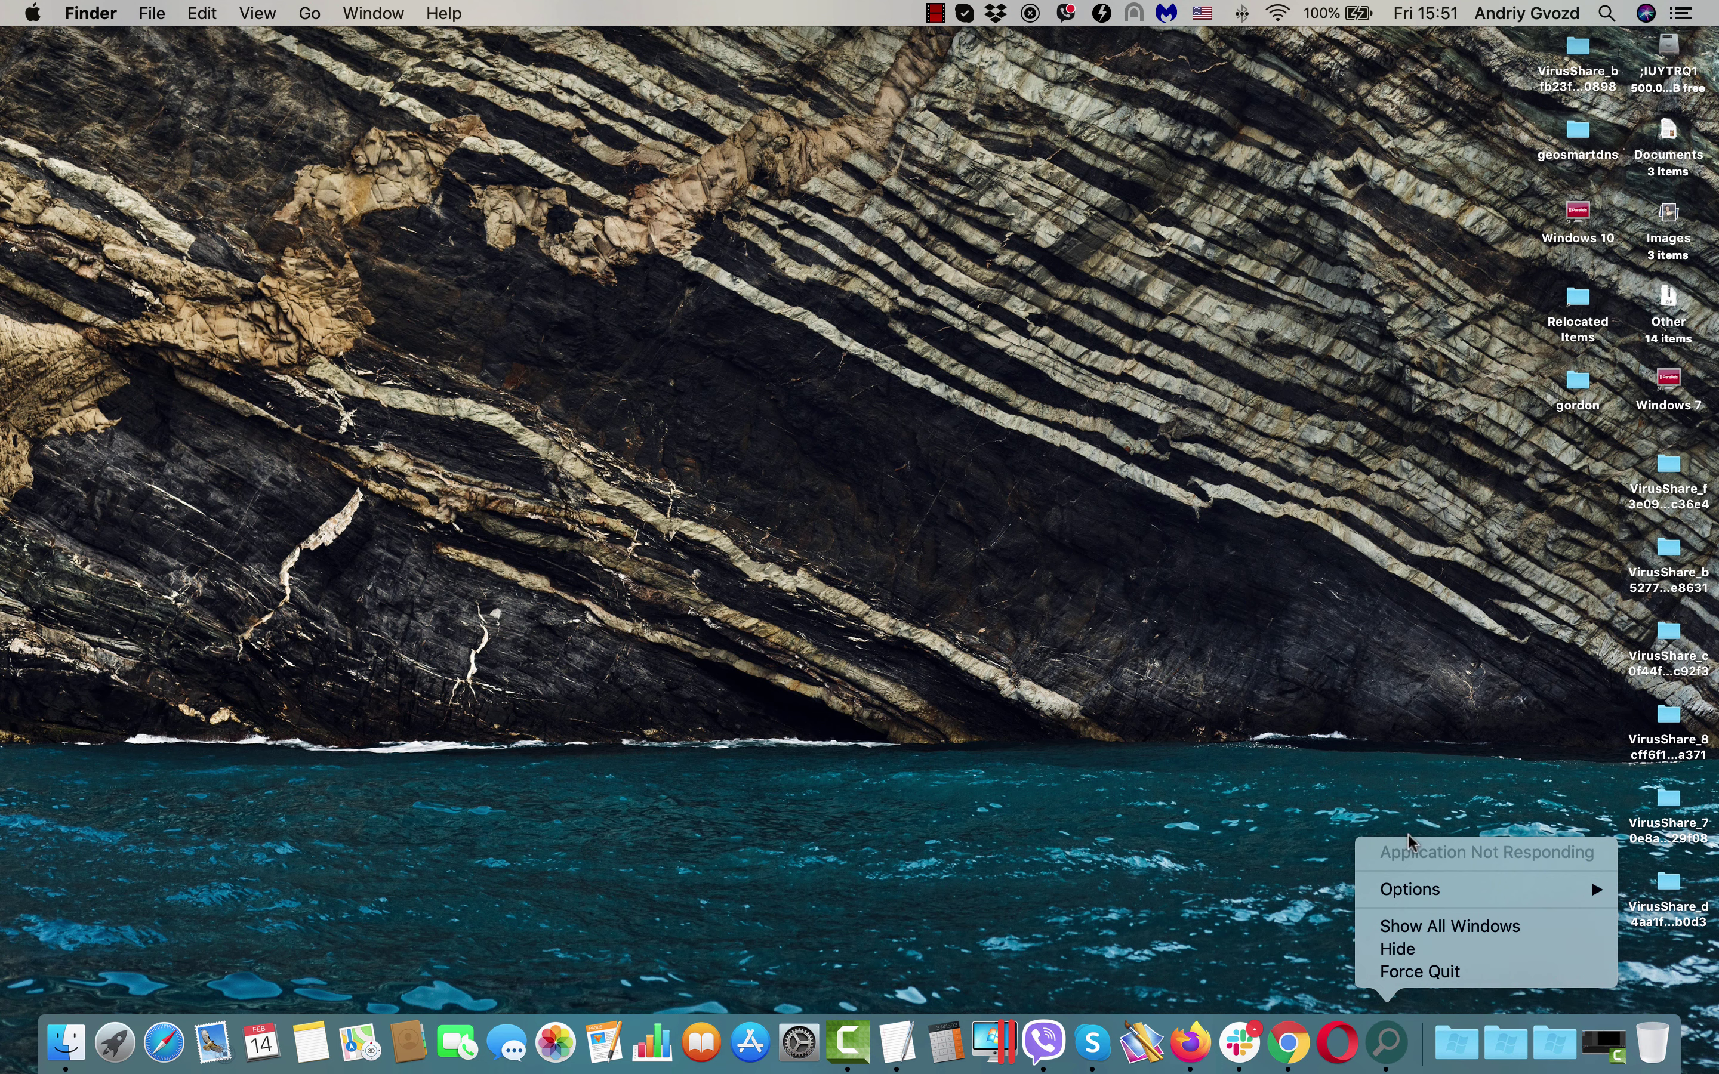
{"action": "left_click", "coordinate": [1396, 949]}
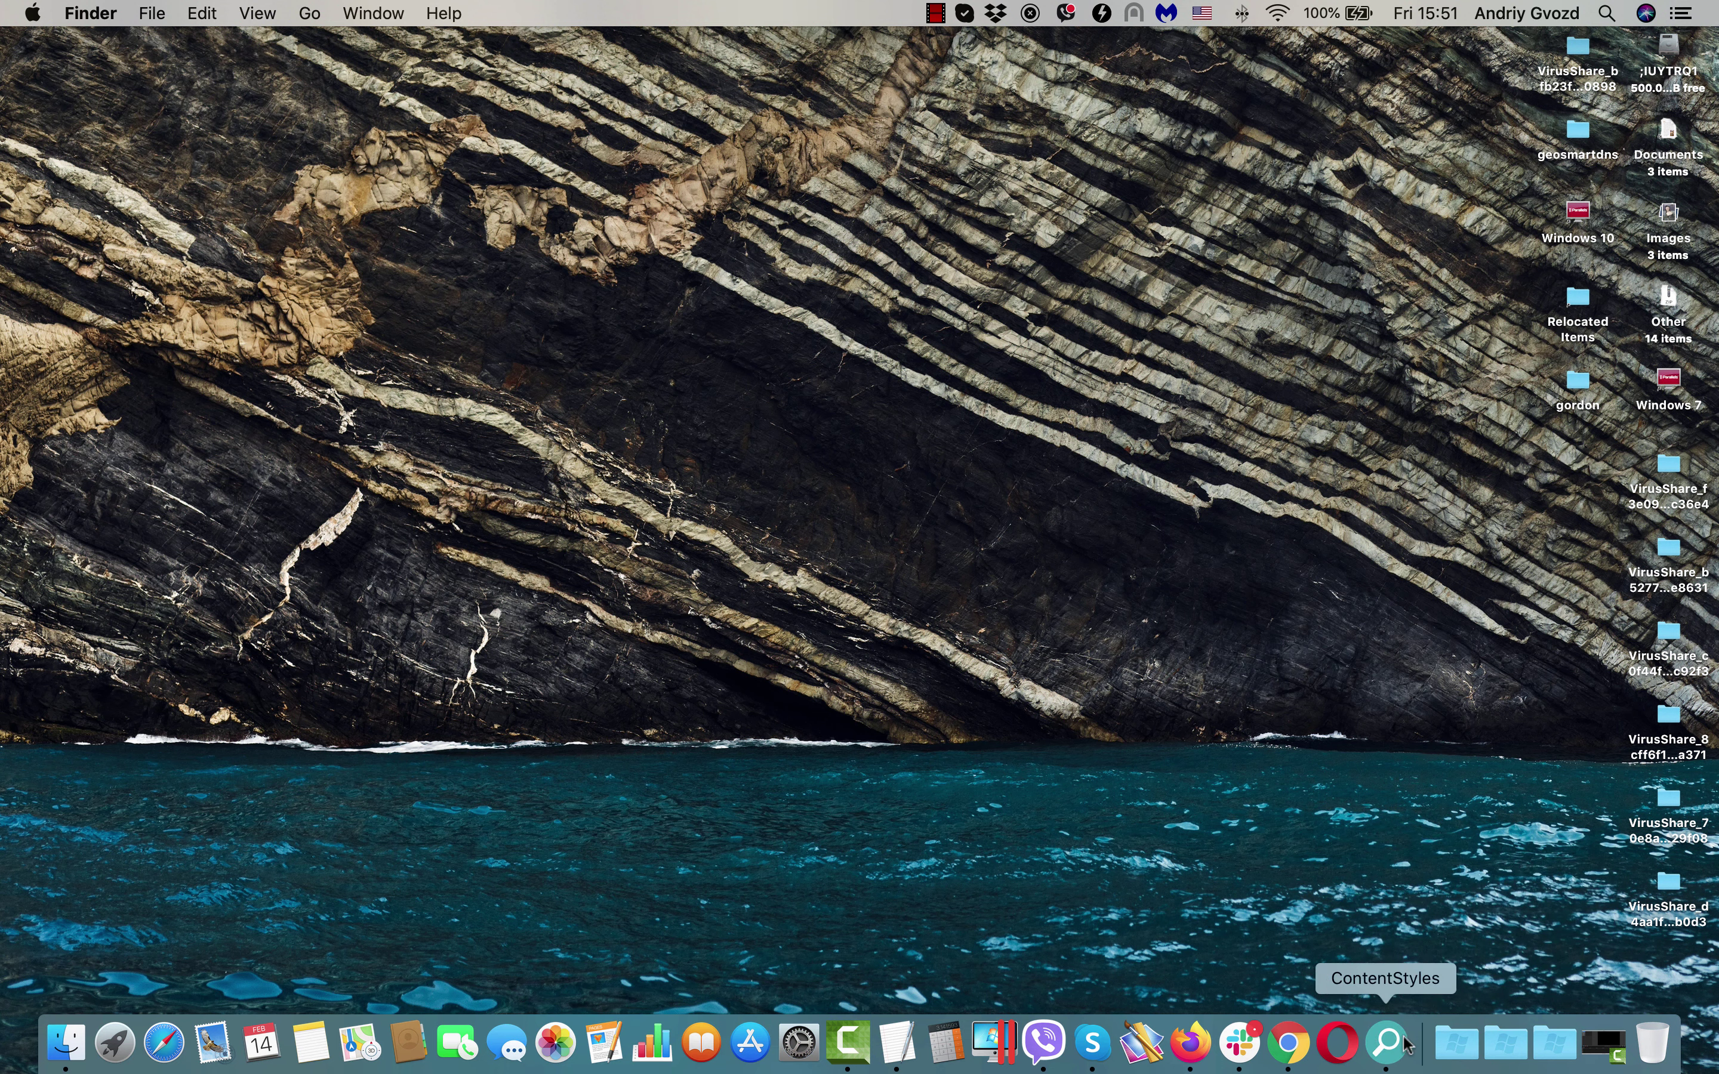
{"action": "right_click", "coordinate": [1392, 1046]}
{"action": "left_click", "coordinate": [1422, 973]}
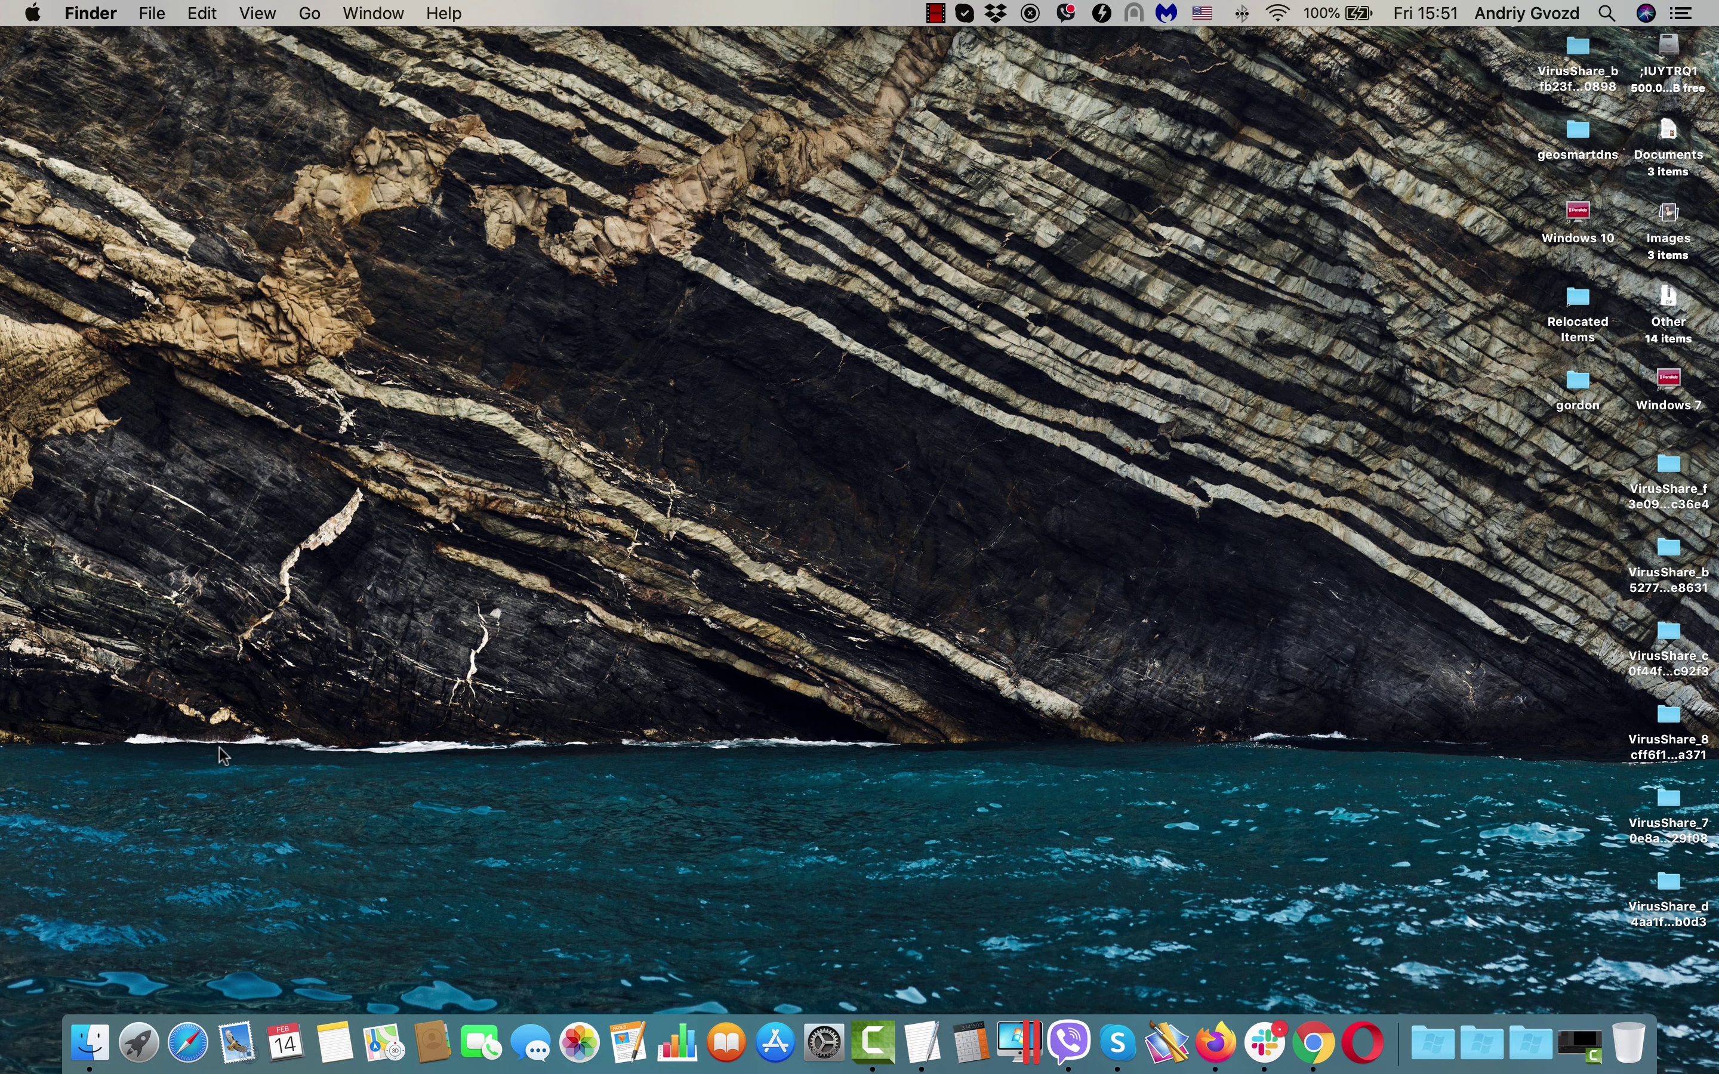
- Close the Finder window, launch Safari and move its window to the left screen edge
{"action": "left_click", "coordinate": [126, 1023]}
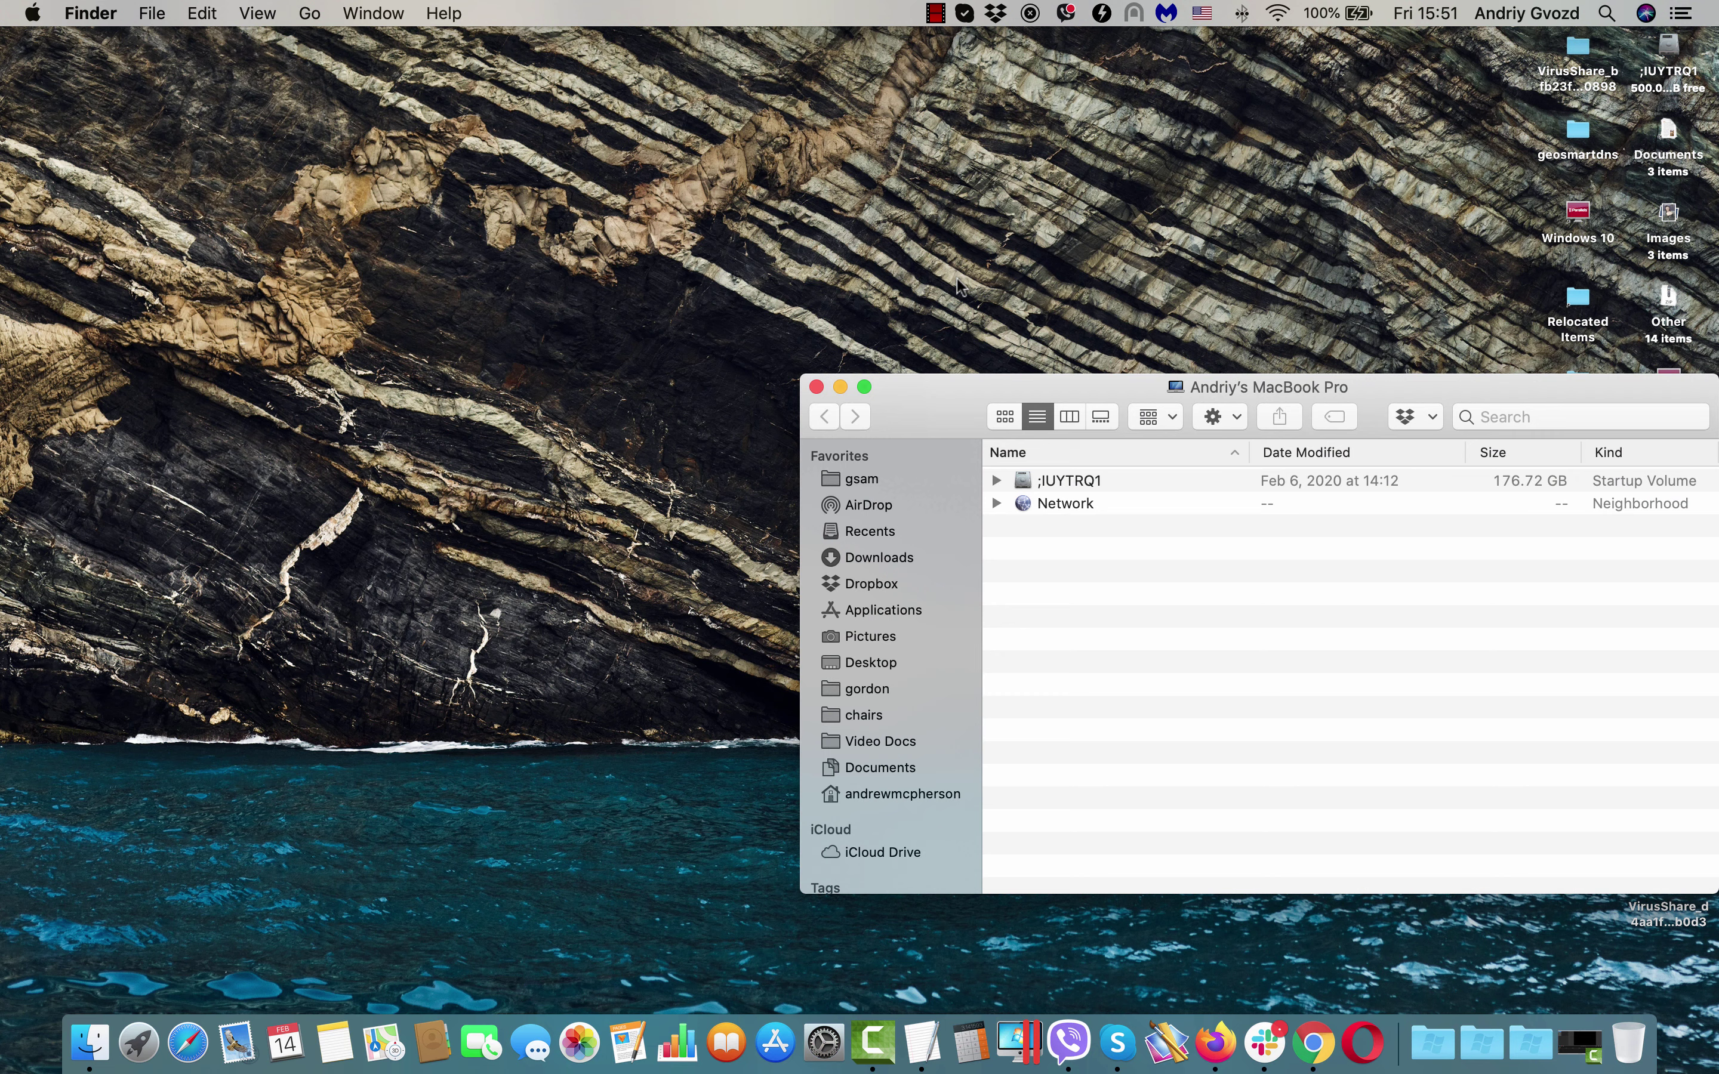
{"action": "left_click", "coordinate": [808, 365]}
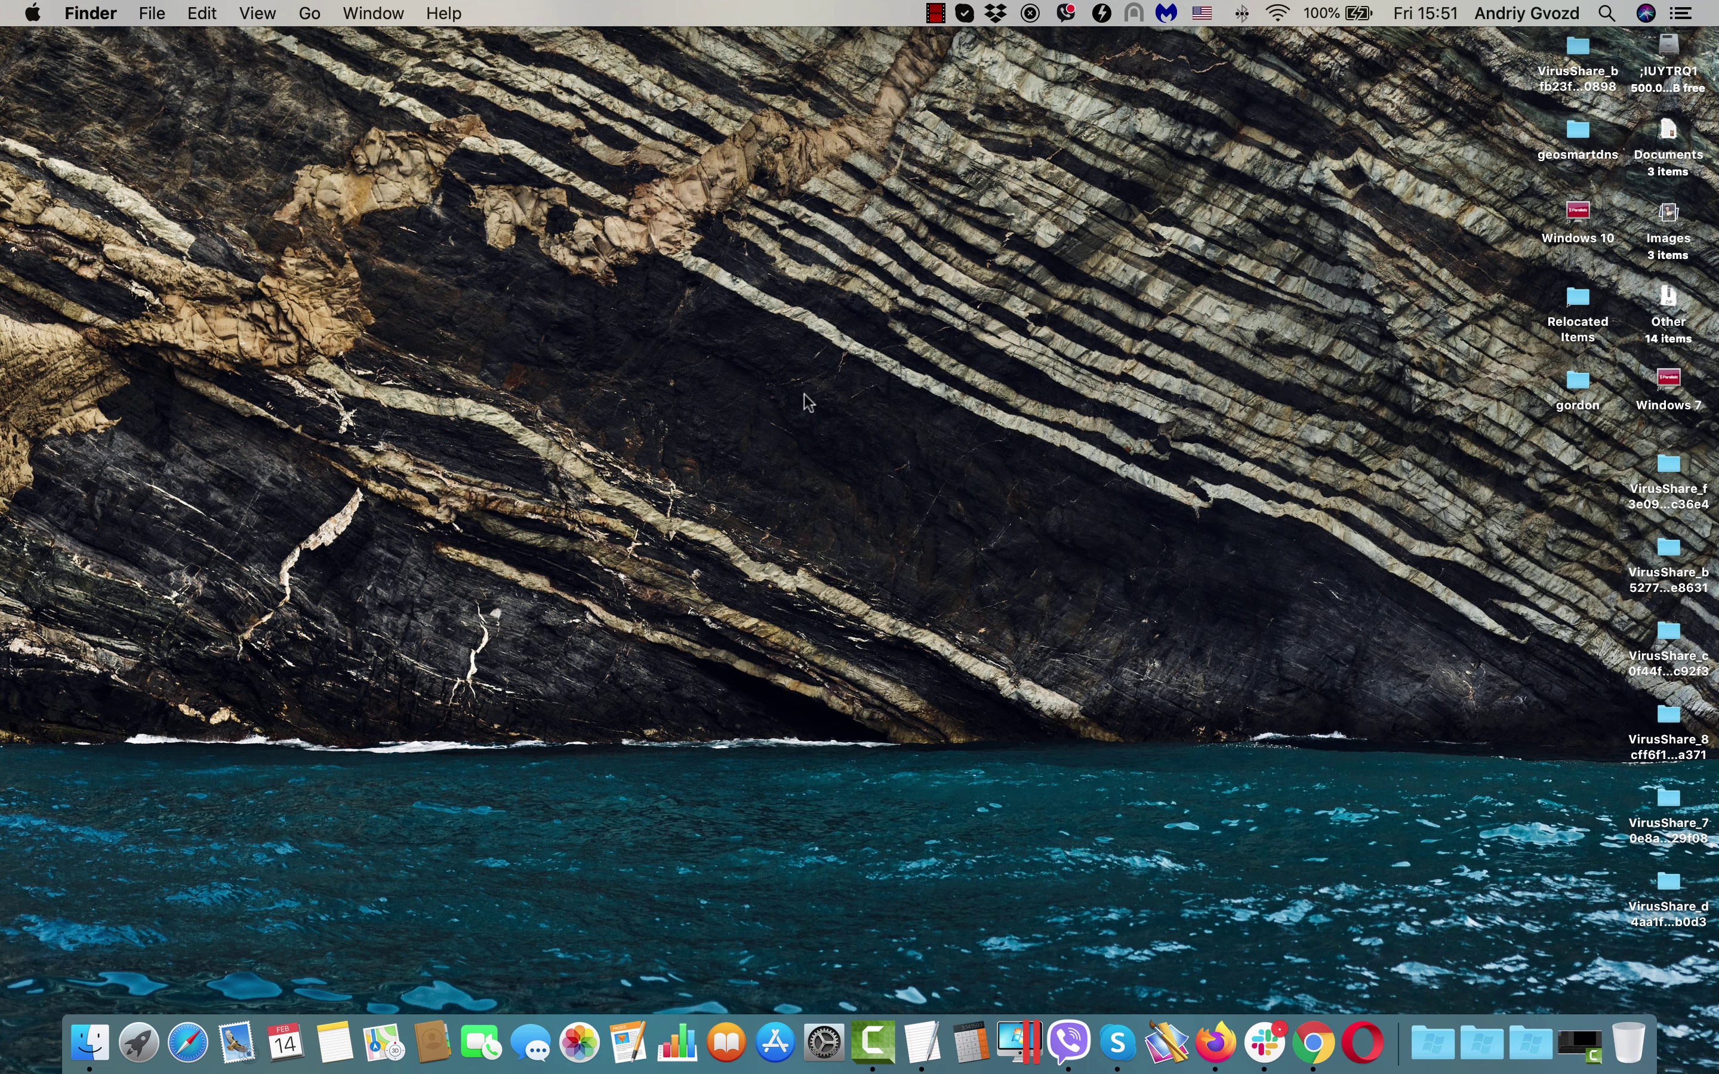
{"action": "left_click", "coordinate": [187, 1043]}
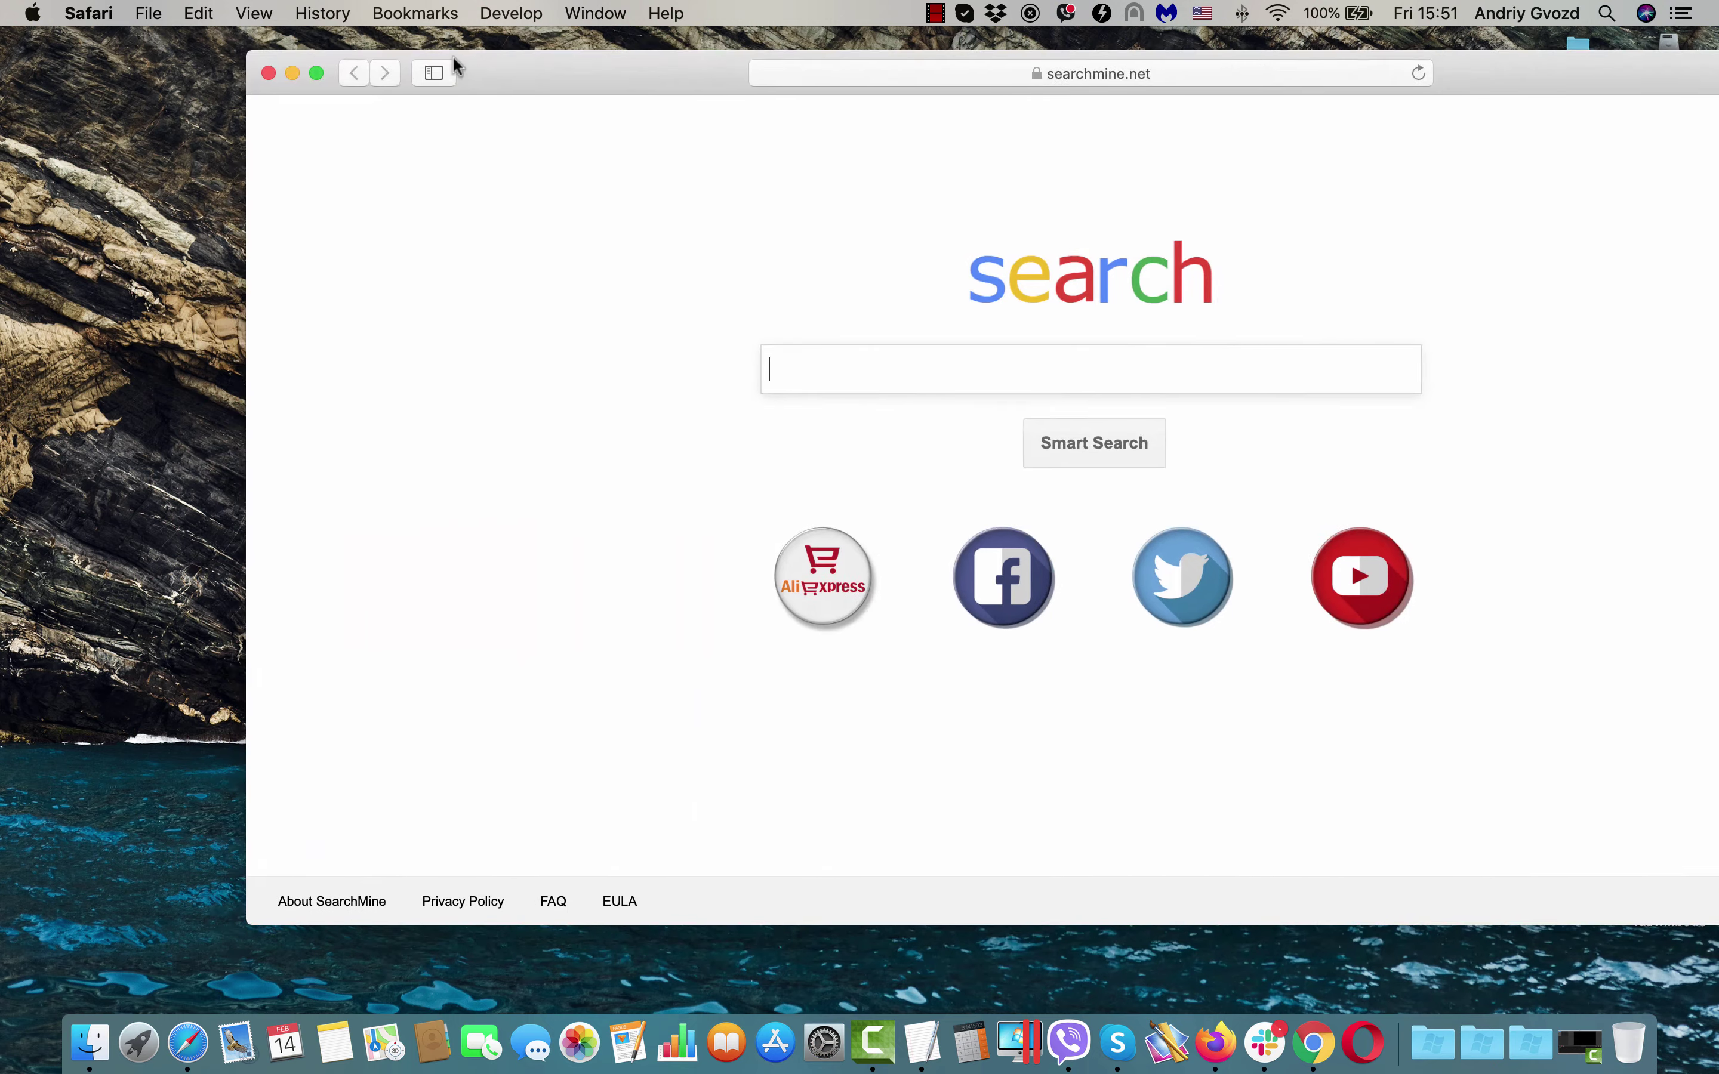
{"action": "left_click_drag", "start_coordinate": [452, 56], "coordinate": [259, 64]}
- Inspect the searchmine.net web address in Safari's address bar, then return to the page
{"action": "left_click", "coordinate": [875, 78]}
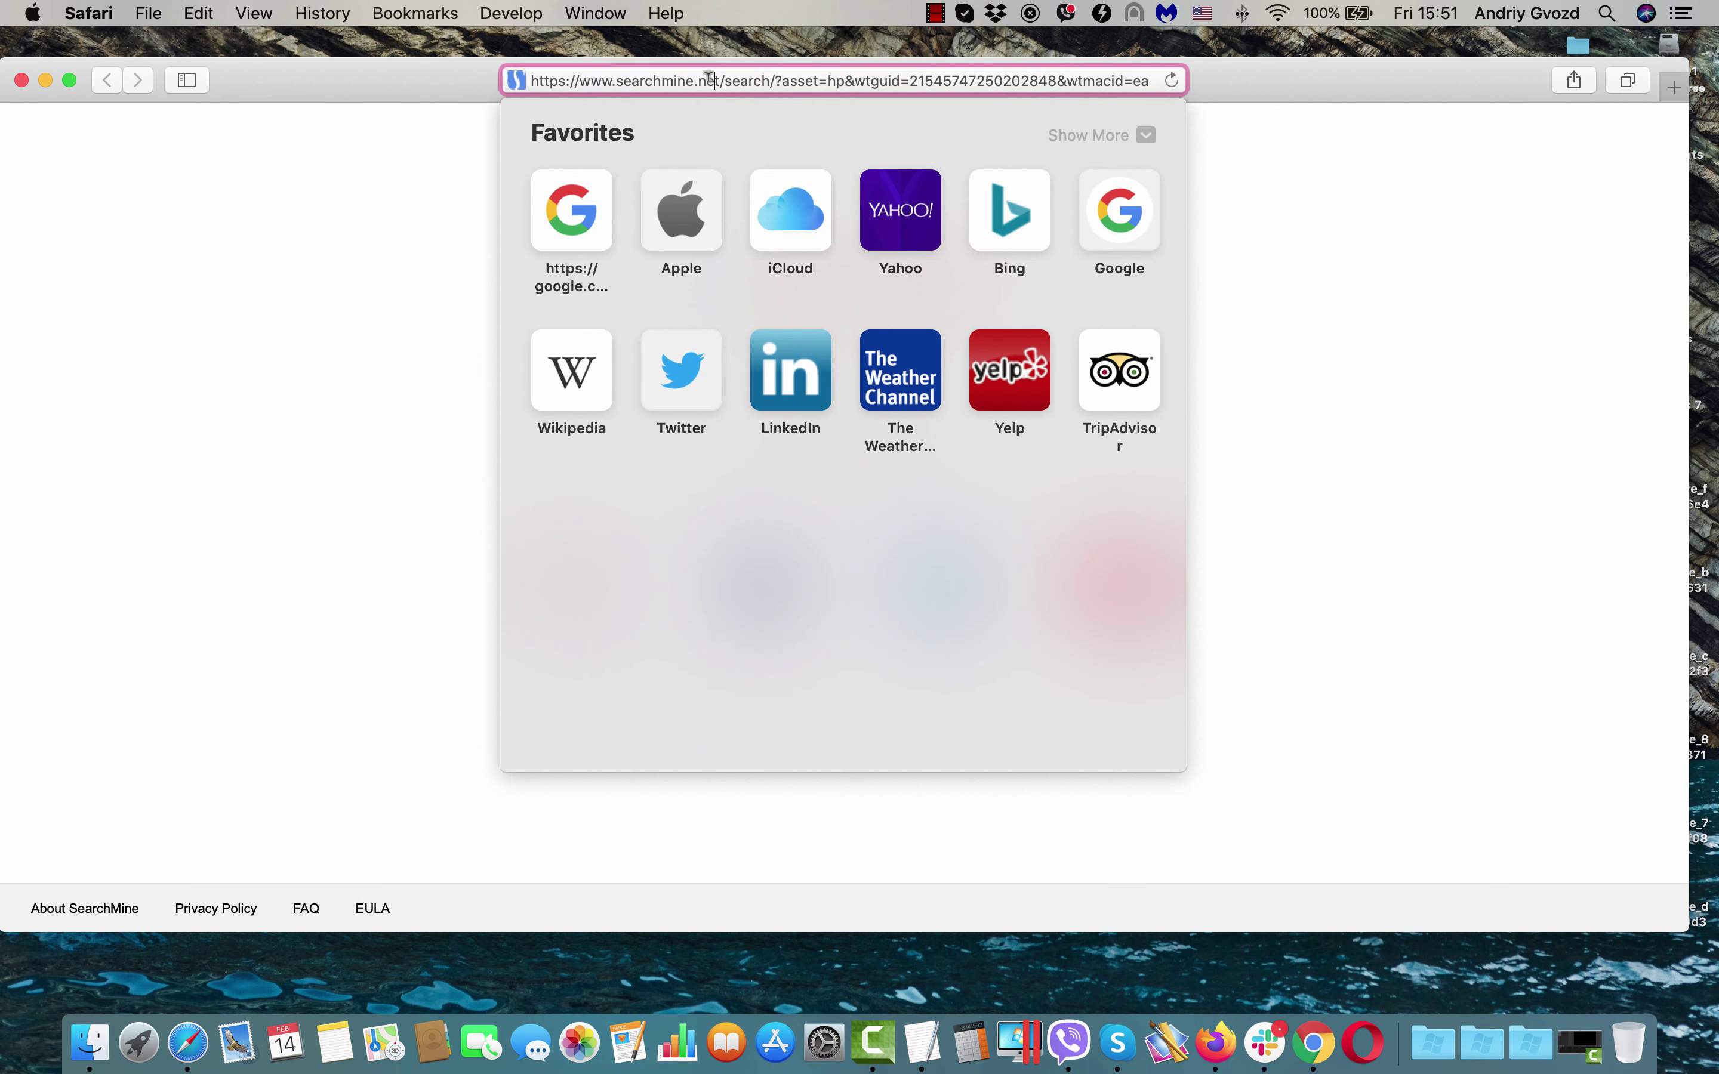
{"action": "left_click_drag", "start_coordinate": [618, 79], "coordinate": [729, 79]}
{"action": "left_click", "coordinate": [747, 79]}
{"action": "left_click", "coordinate": [431, 150]}
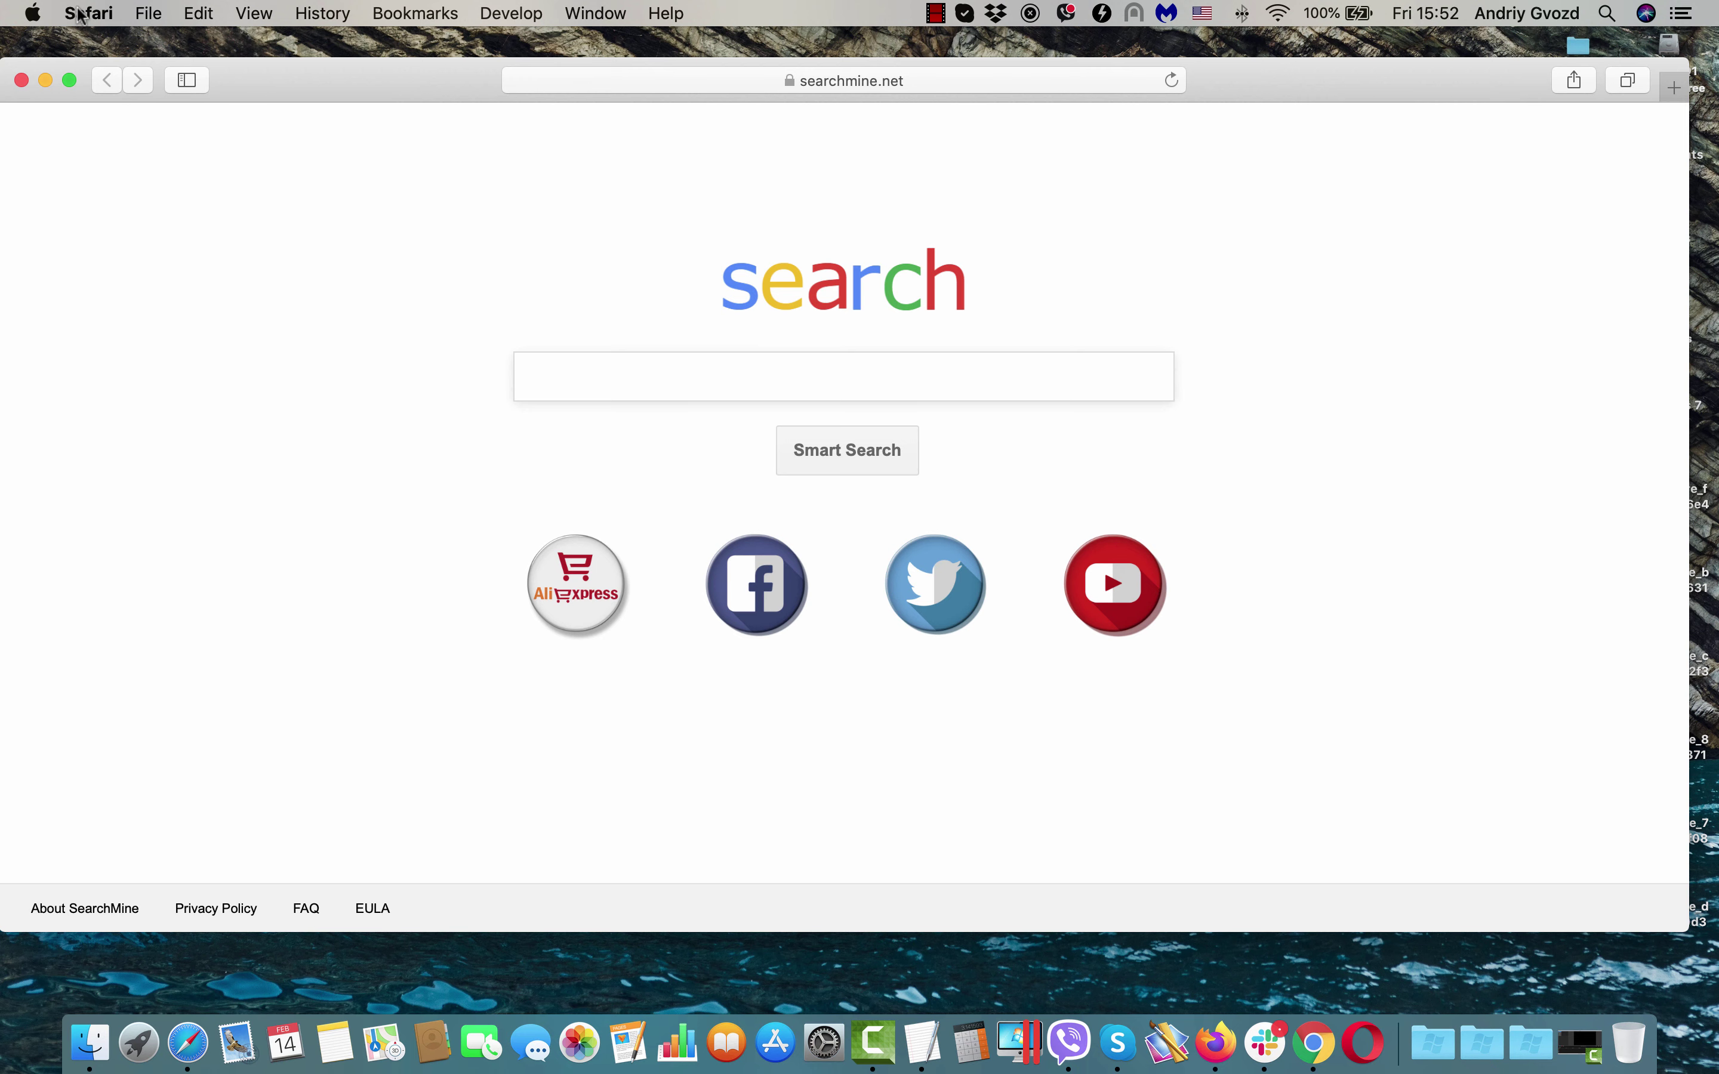
{"action": "left_click", "coordinate": [95, 15]}
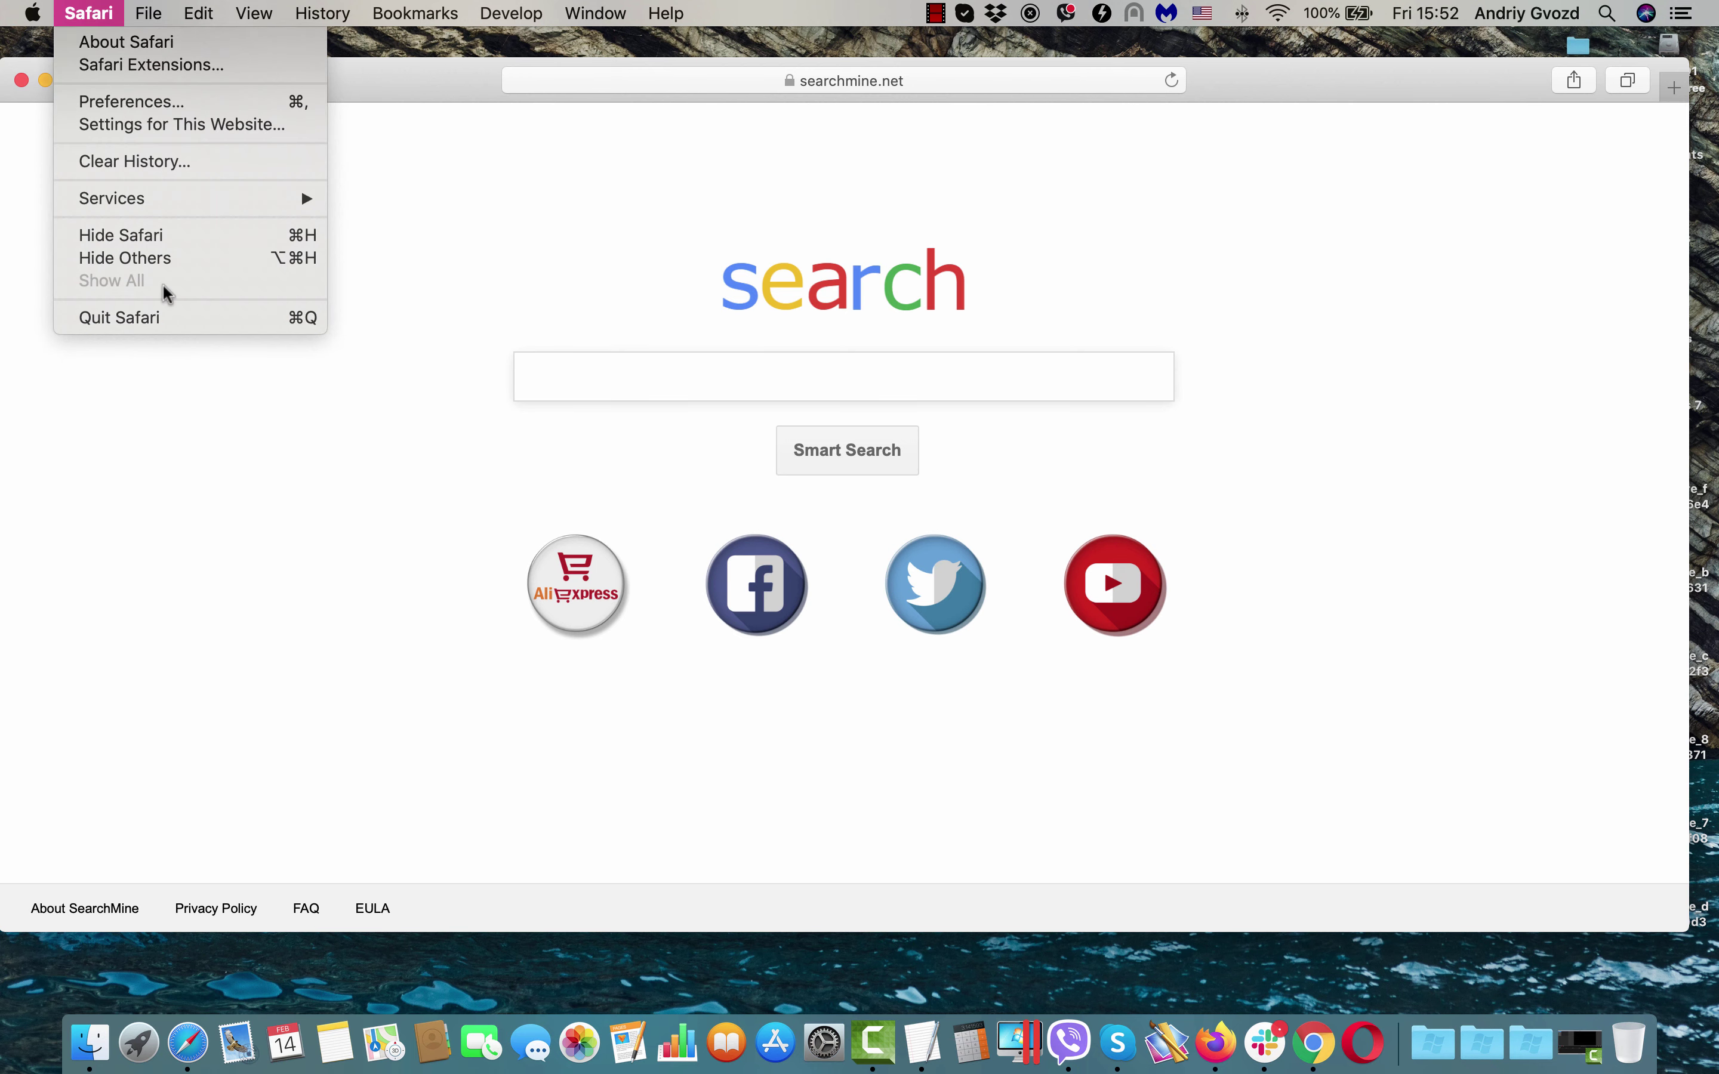
- In Safari's Extensions preferences, try uninstalling ContentStyles and reveal its app in Finder
{"action": "left_click", "coordinate": [173, 104]}
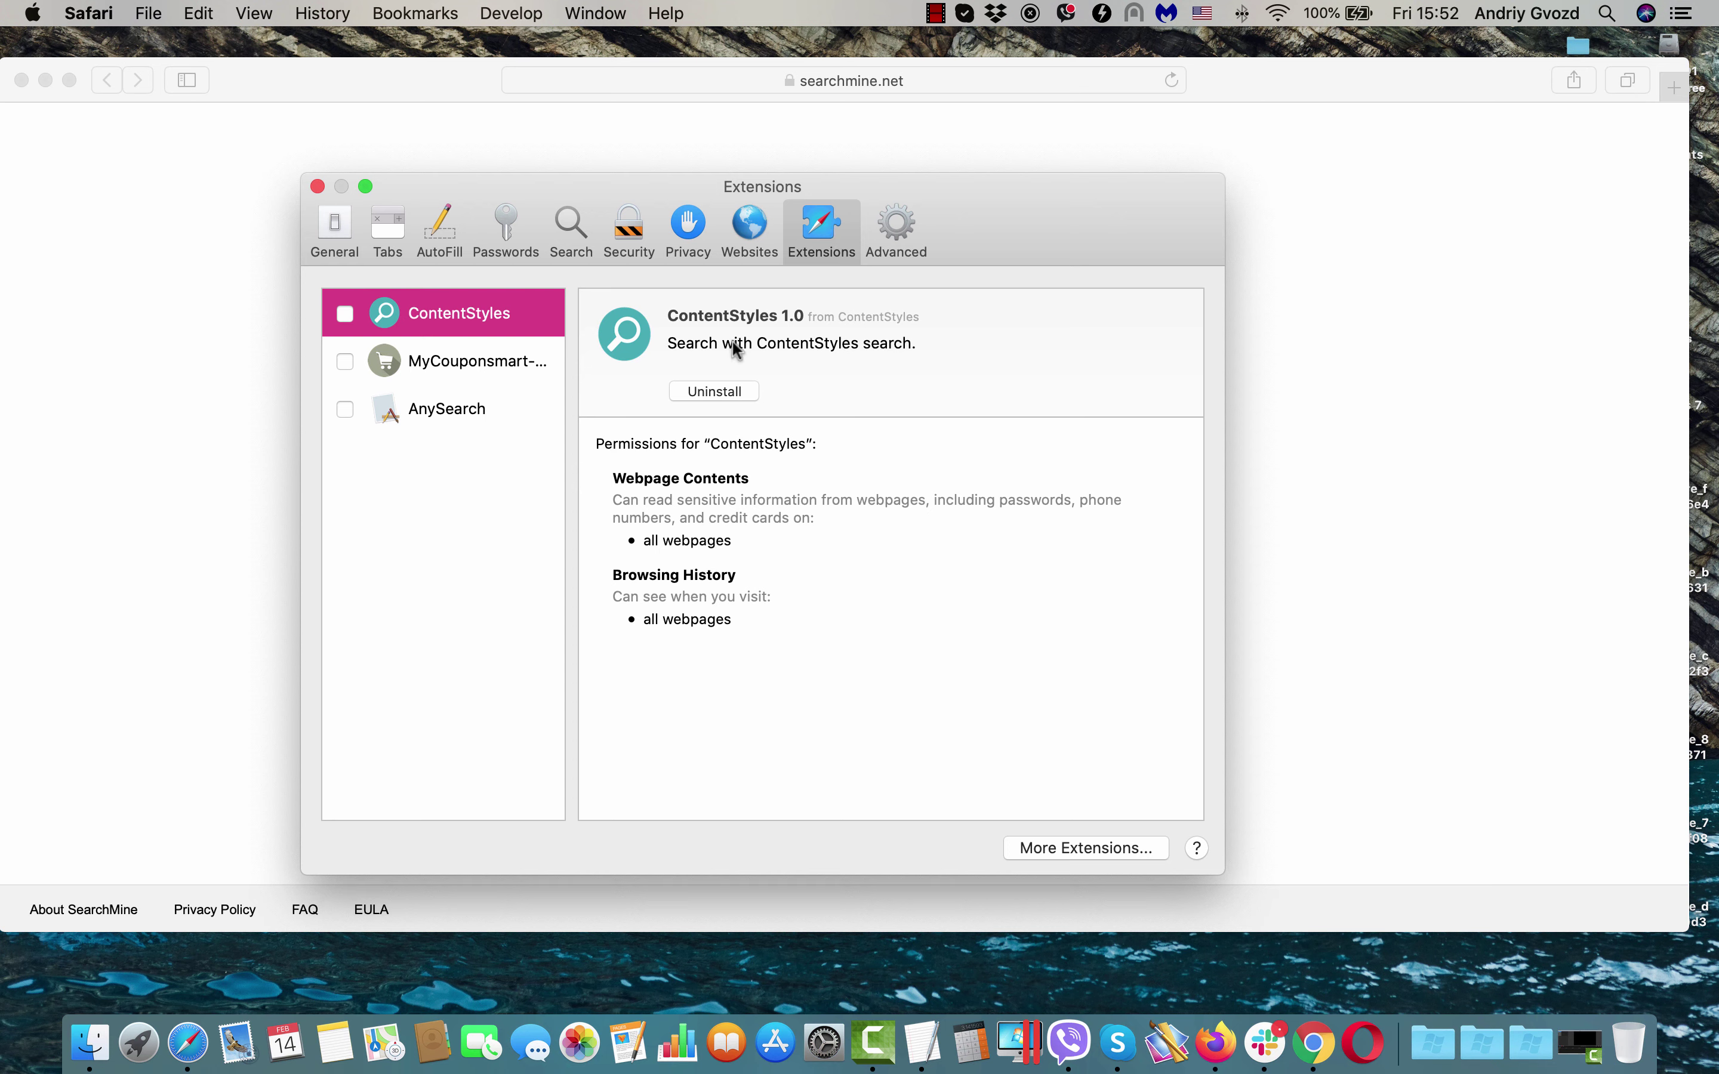
{"action": "left_click", "coordinate": [343, 313]}
{"action": "left_click", "coordinate": [733, 393]}
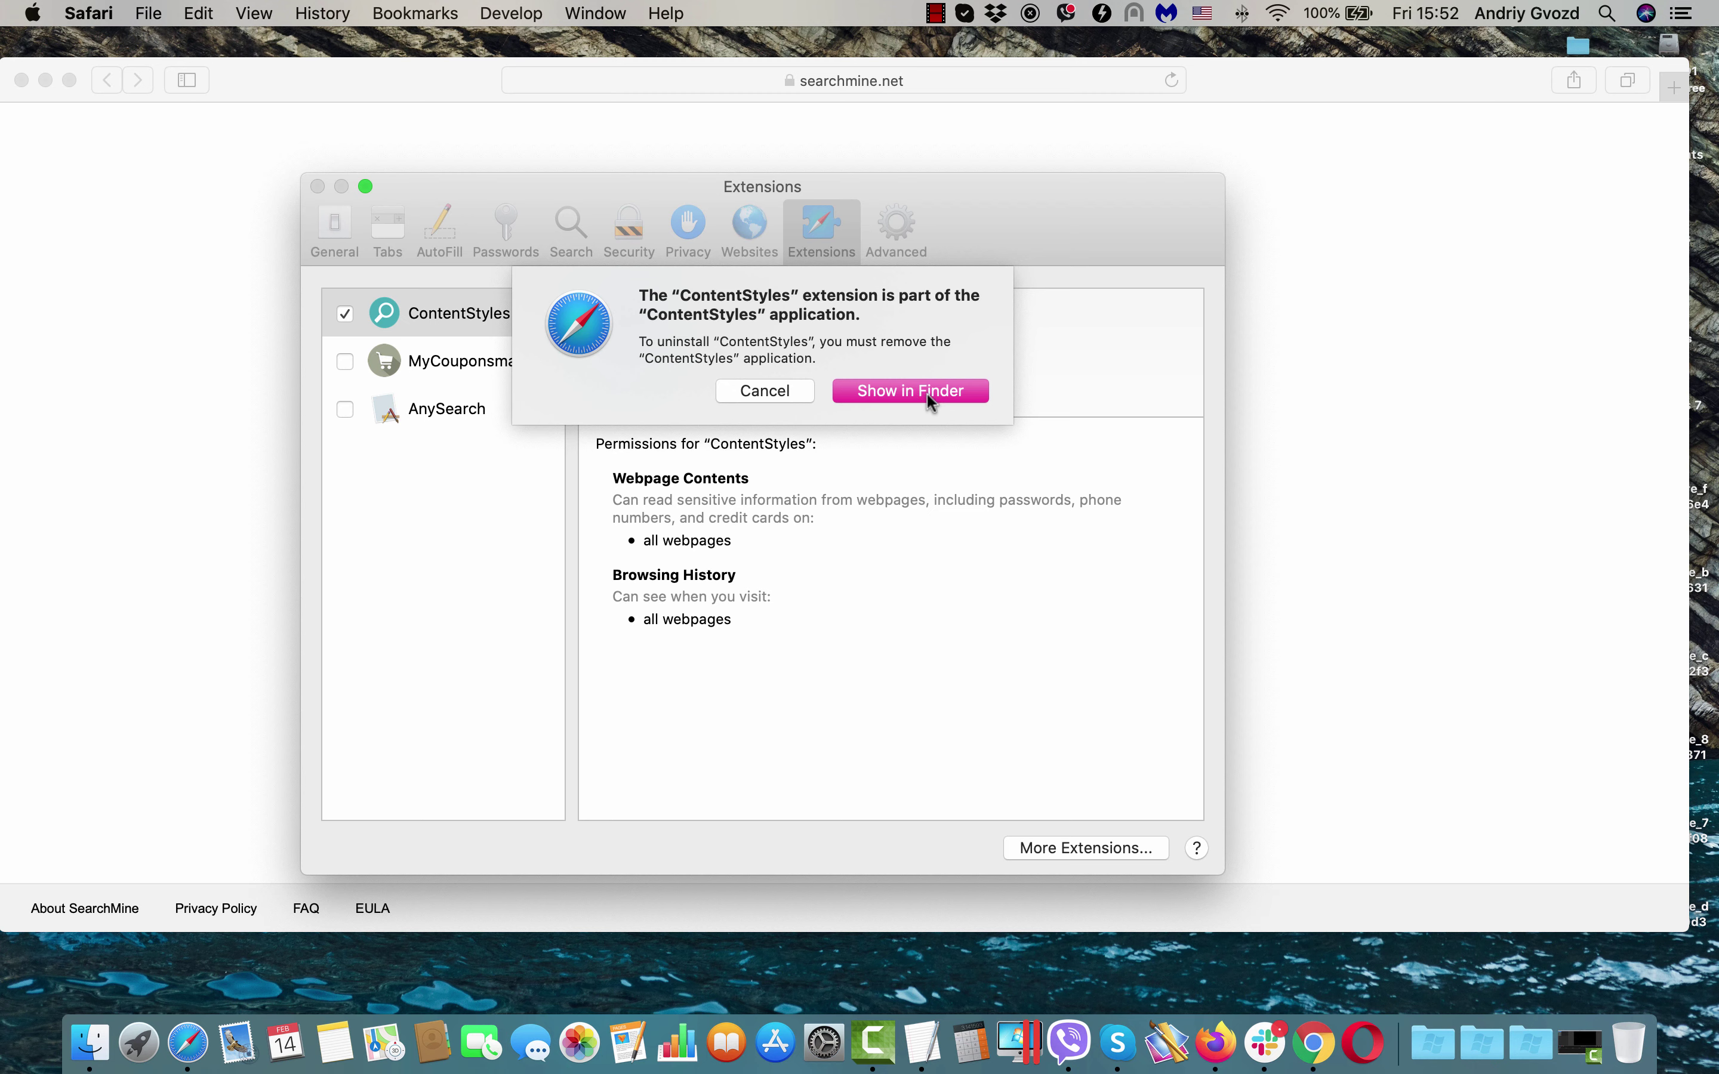
{"action": "left_click", "coordinate": [903, 392]}
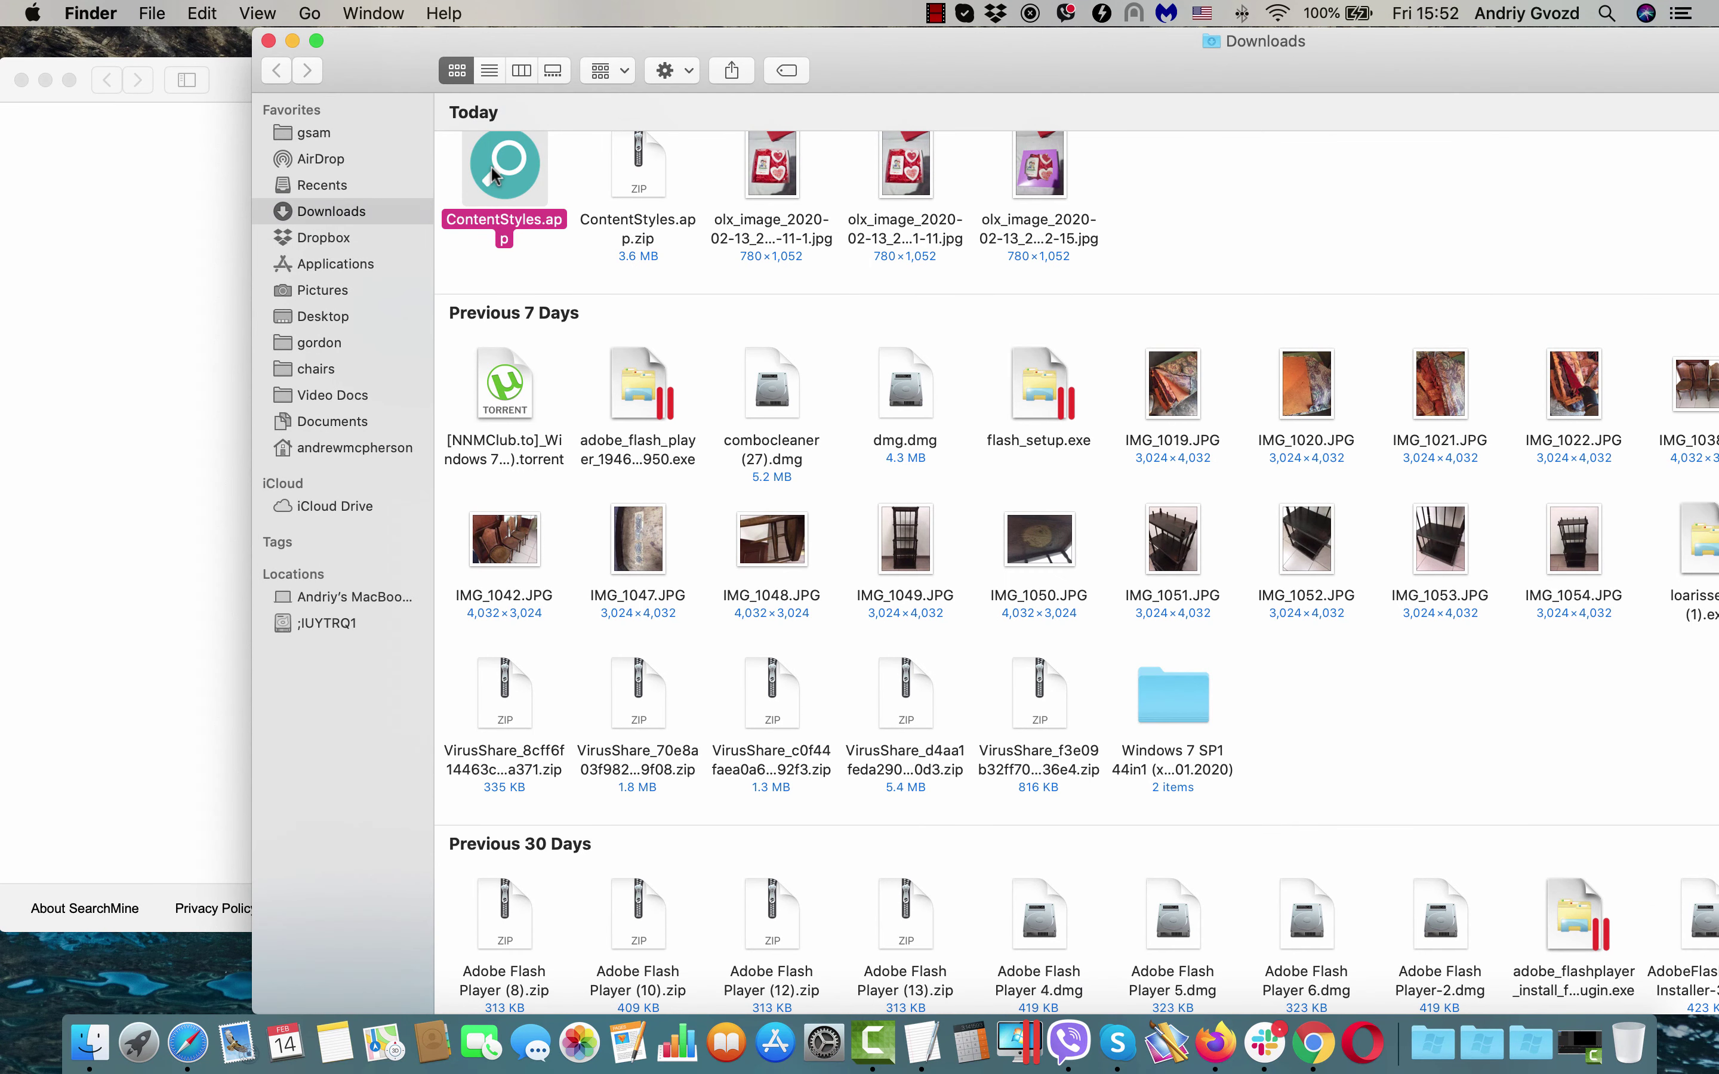
- Move ContentStyles.app from Downloads to the Trash and close the Downloads window
{"action": "right_click", "coordinate": [492, 166]}
{"action": "left_click", "coordinate": [603, 240]}
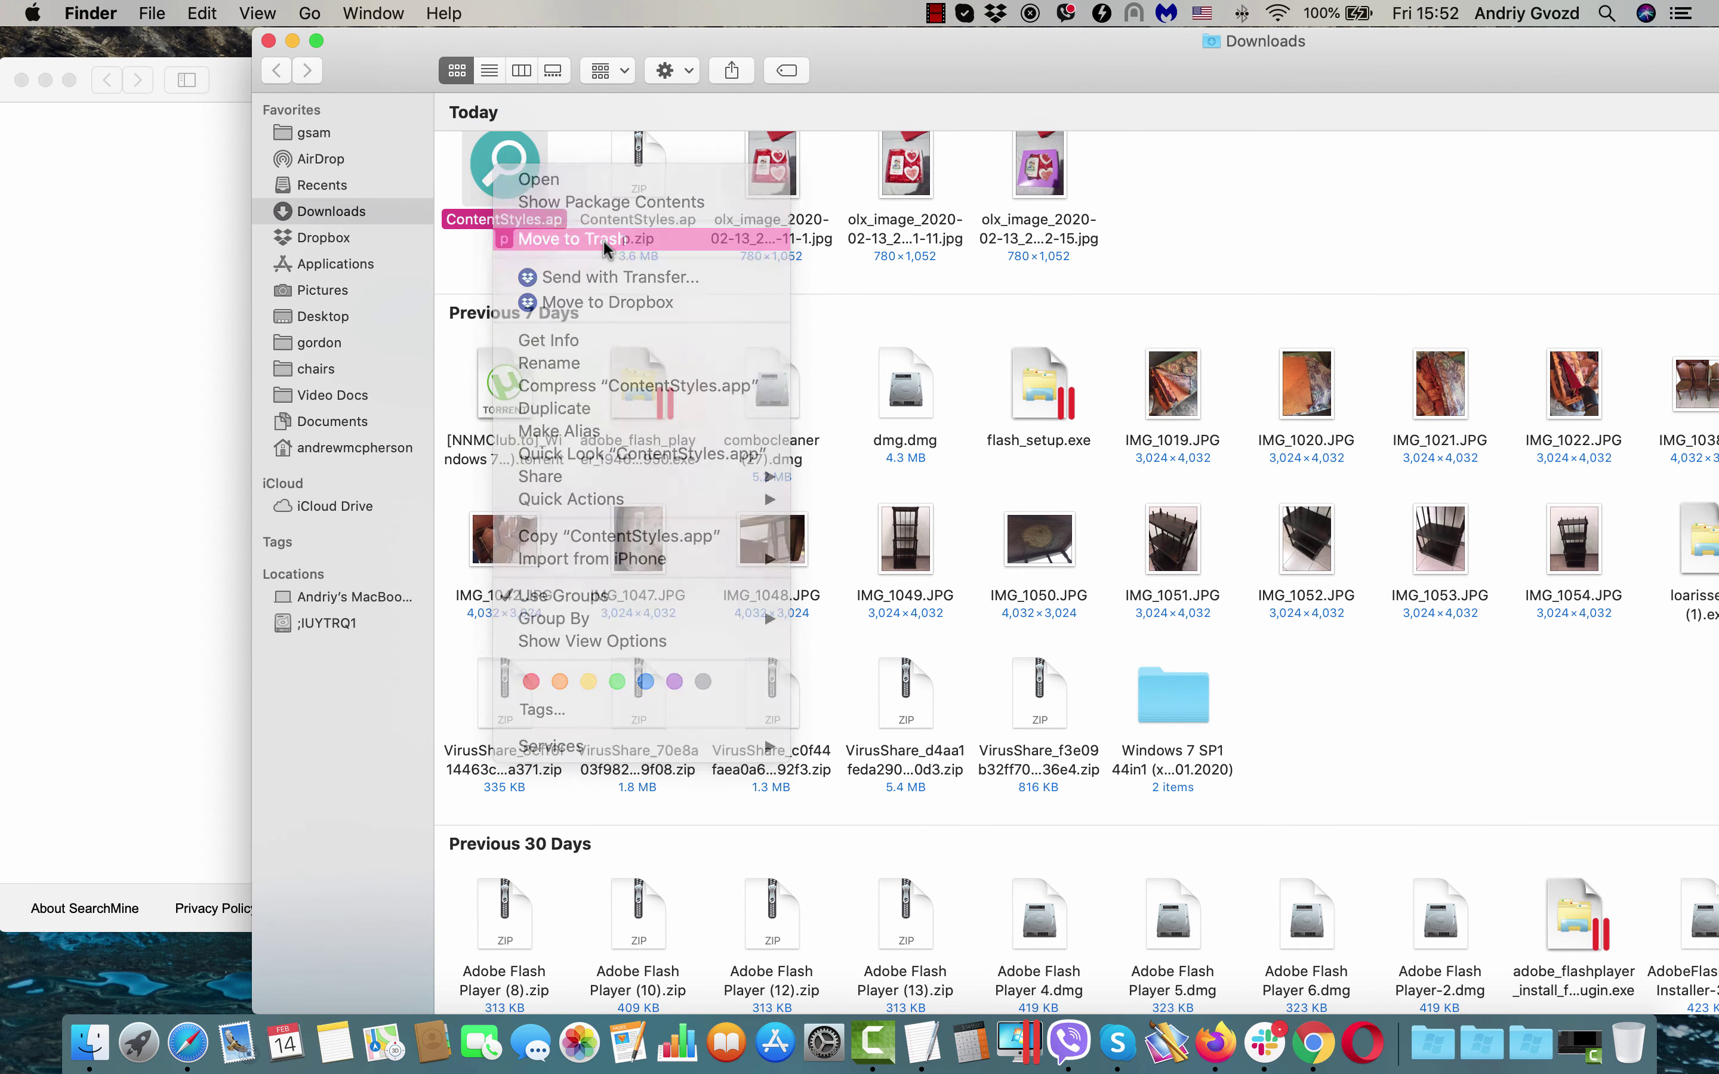
{"action": "left_click", "coordinate": [269, 41]}
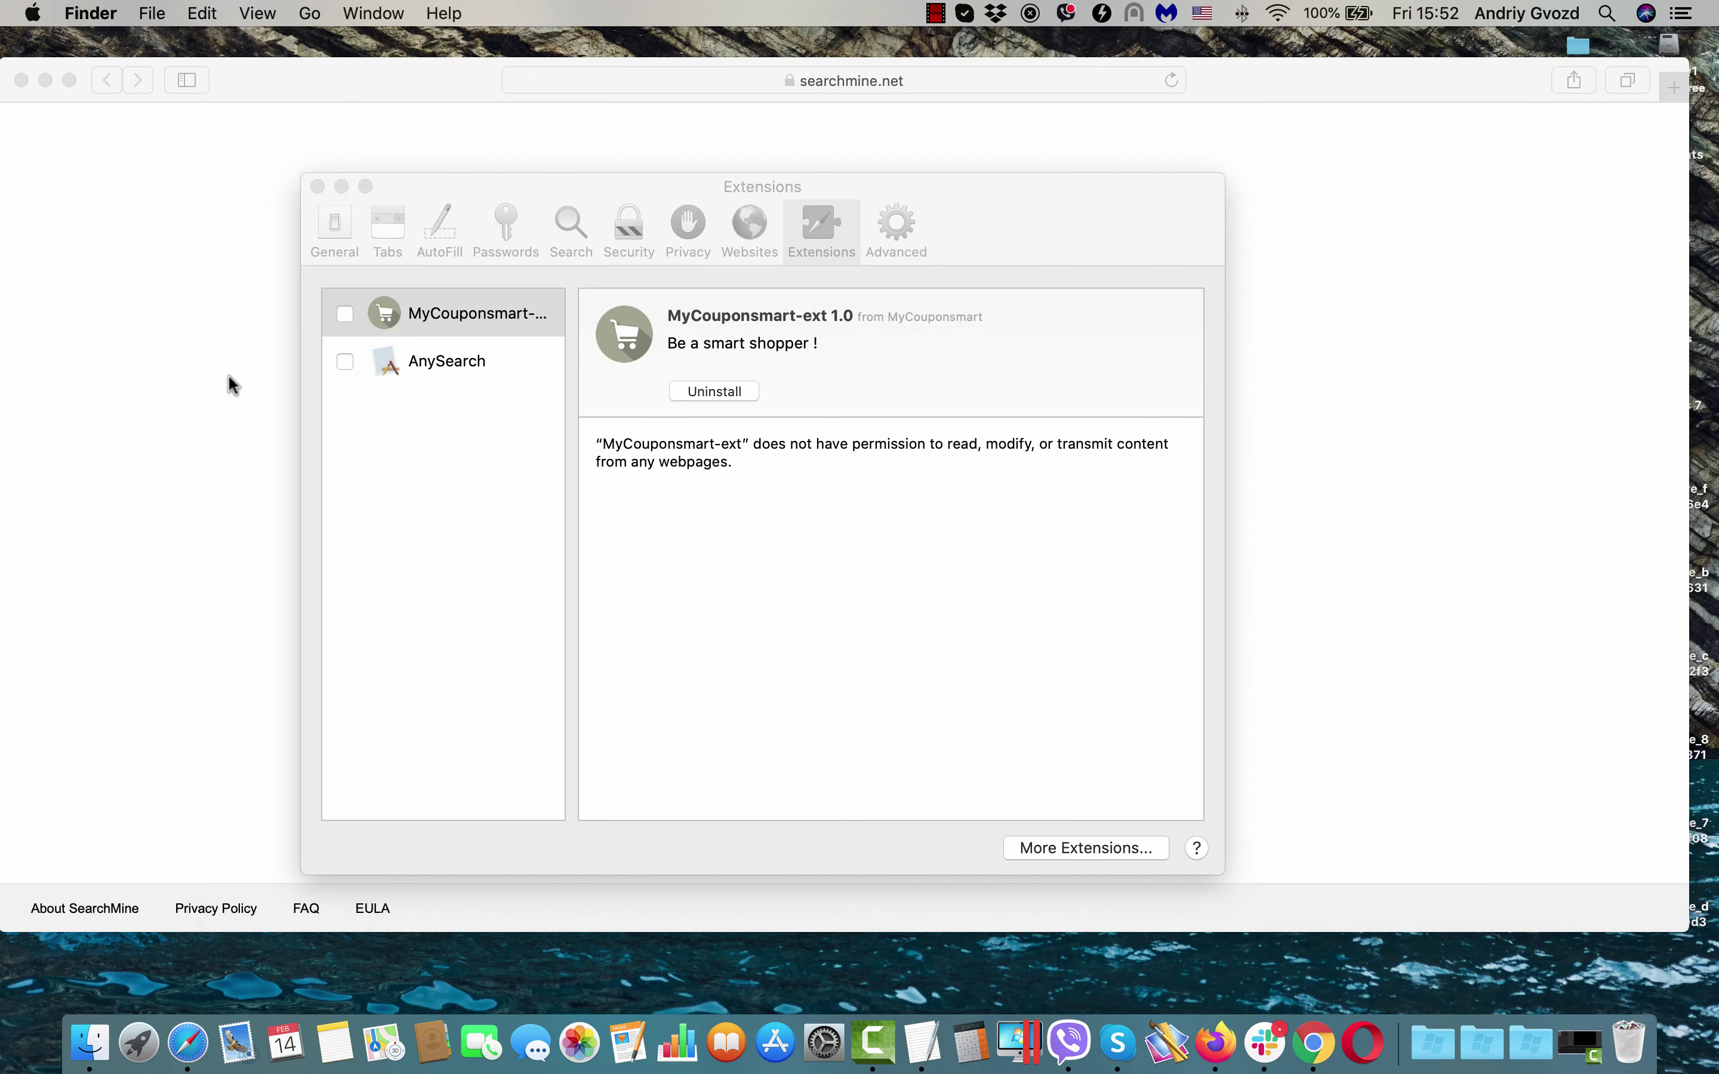
- Bring Safari's Extensions settings back to the front and reposition the window up and right
{"action": "left_click", "coordinate": [824, 552]}
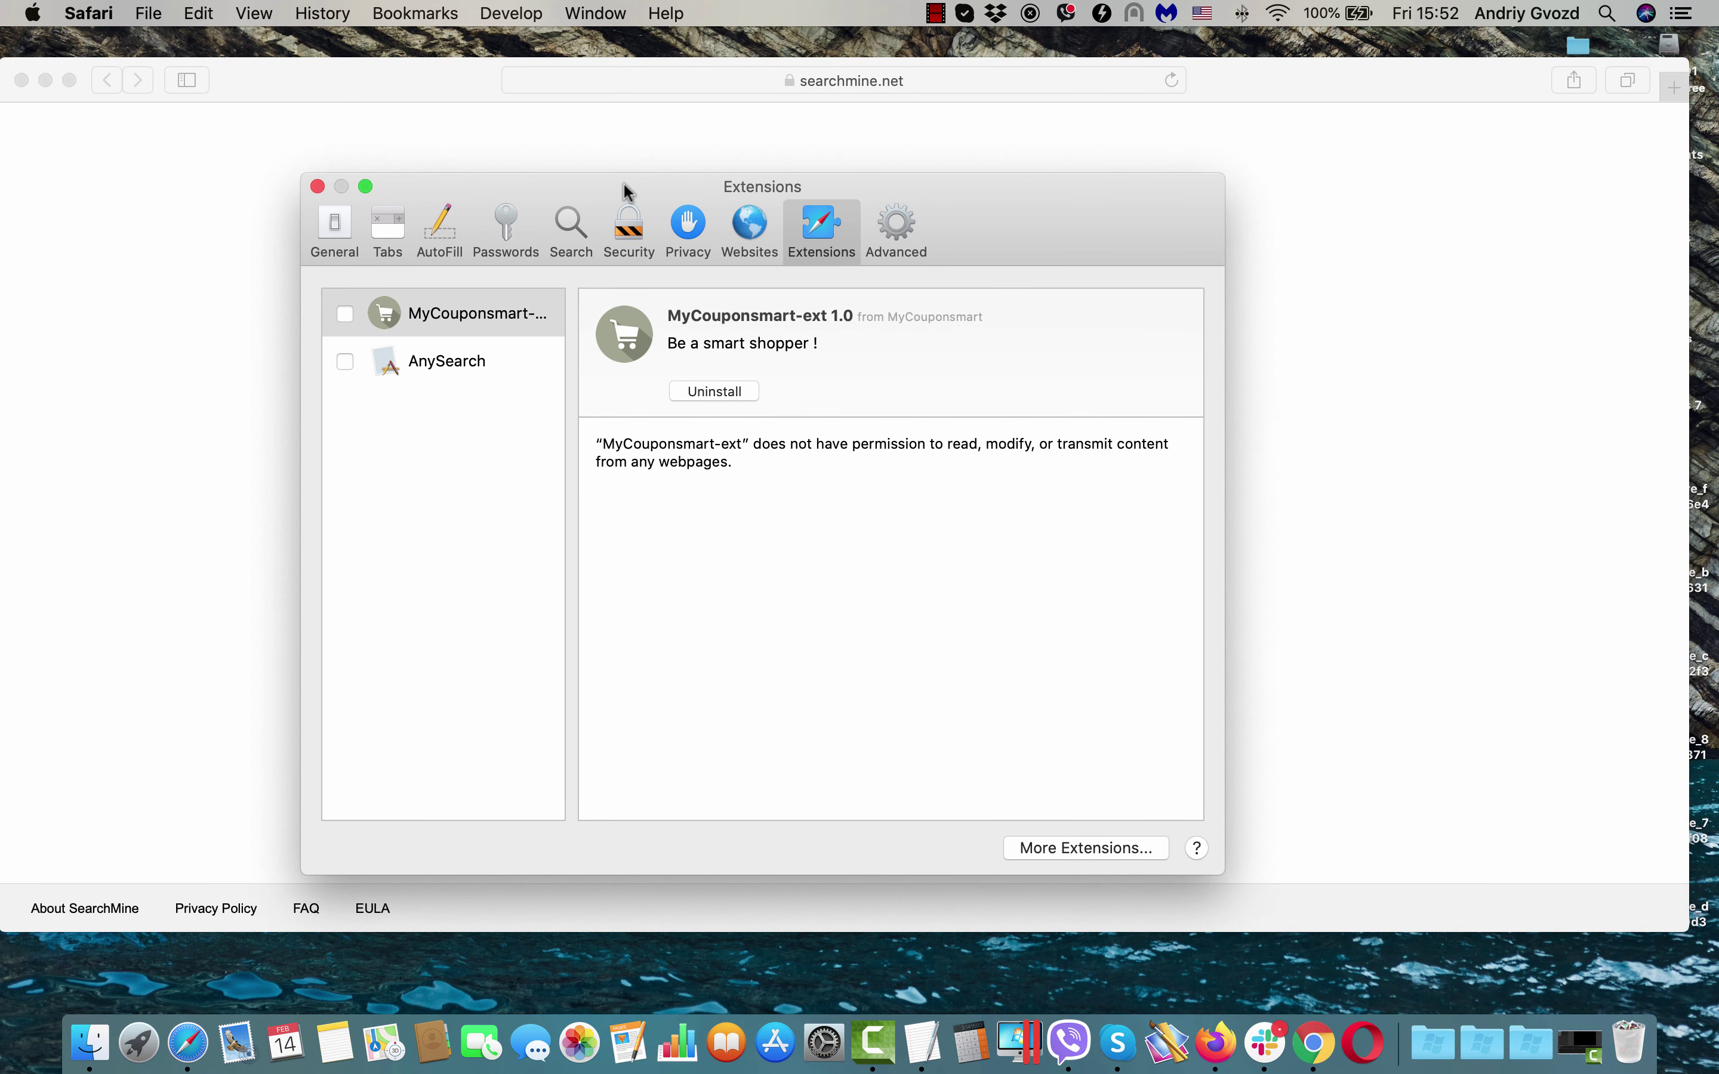
{"action": "left_click_drag", "start_coordinate": [628, 191], "coordinate": [638, 186]}
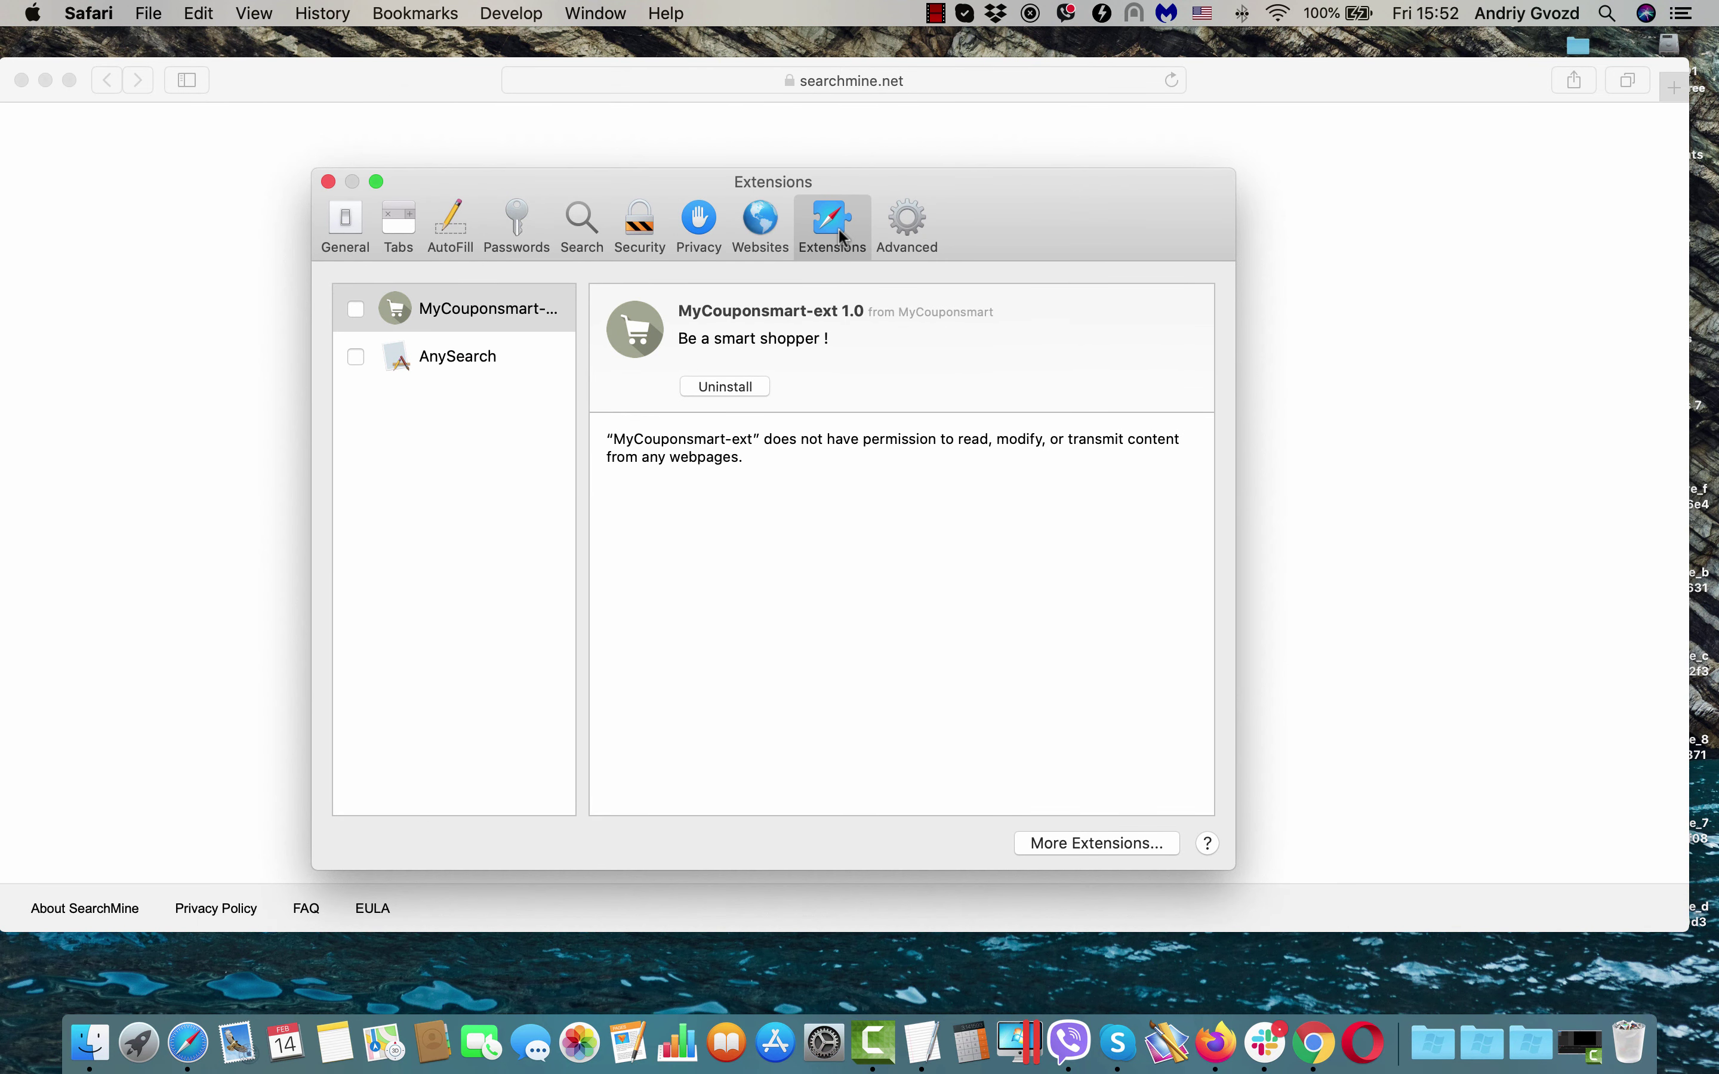
{"action": "left_click_drag", "start_coordinate": [852, 178], "coordinate": [913, 165]}
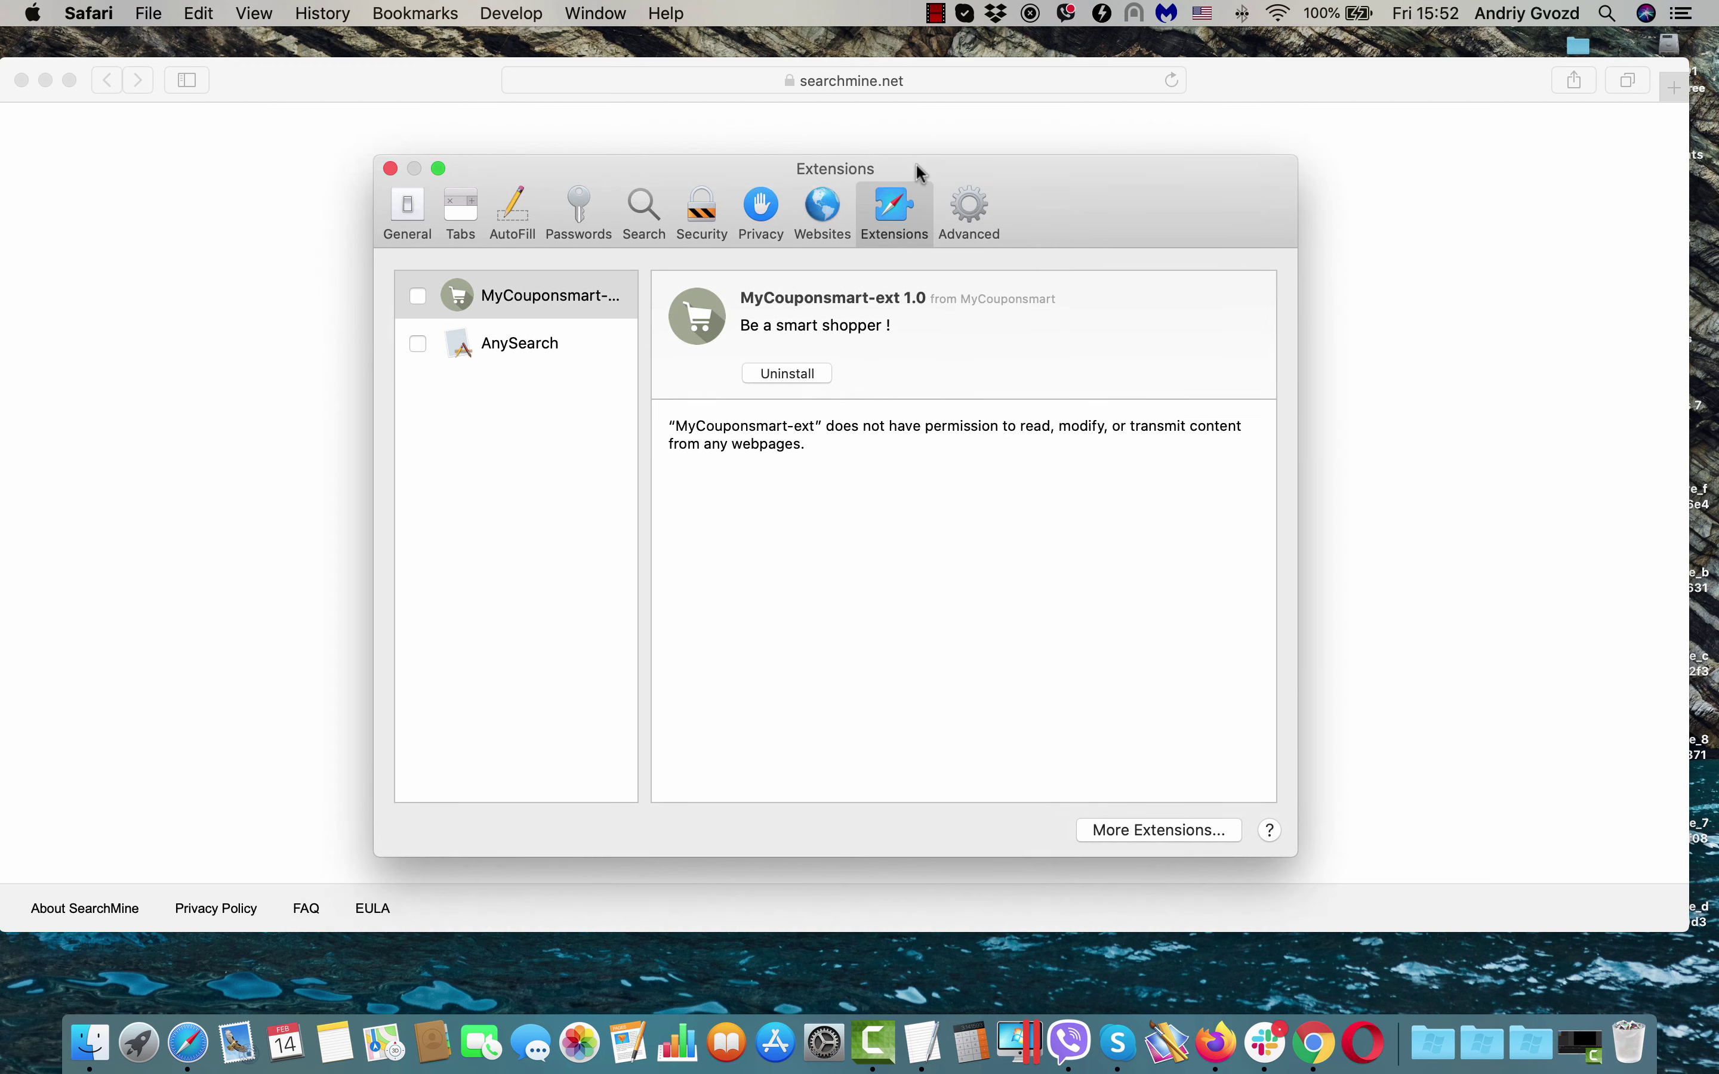
- Close Safari's preferences and load combocleaner.com in the address bar
{"action": "left_click", "coordinate": [390, 168]}
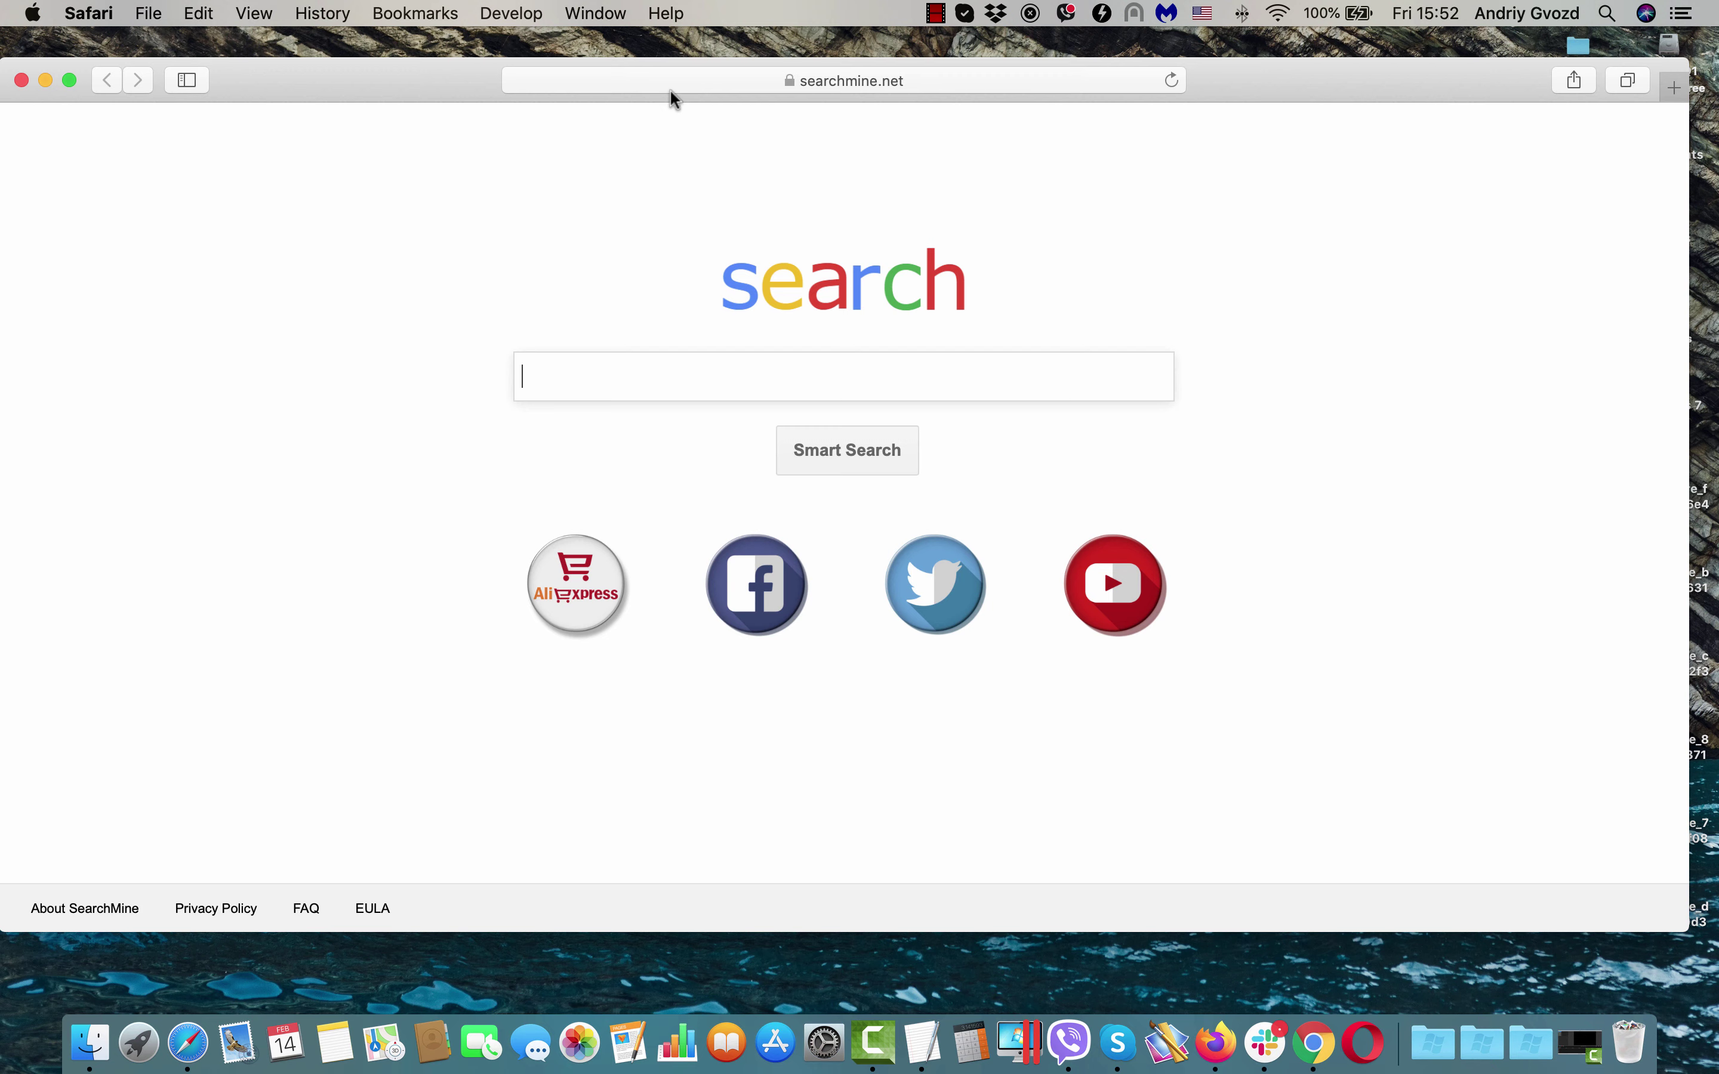
{"action": "left_click", "coordinate": [699, 79]}
{"action": "type", "text": "combocleaner.com"}
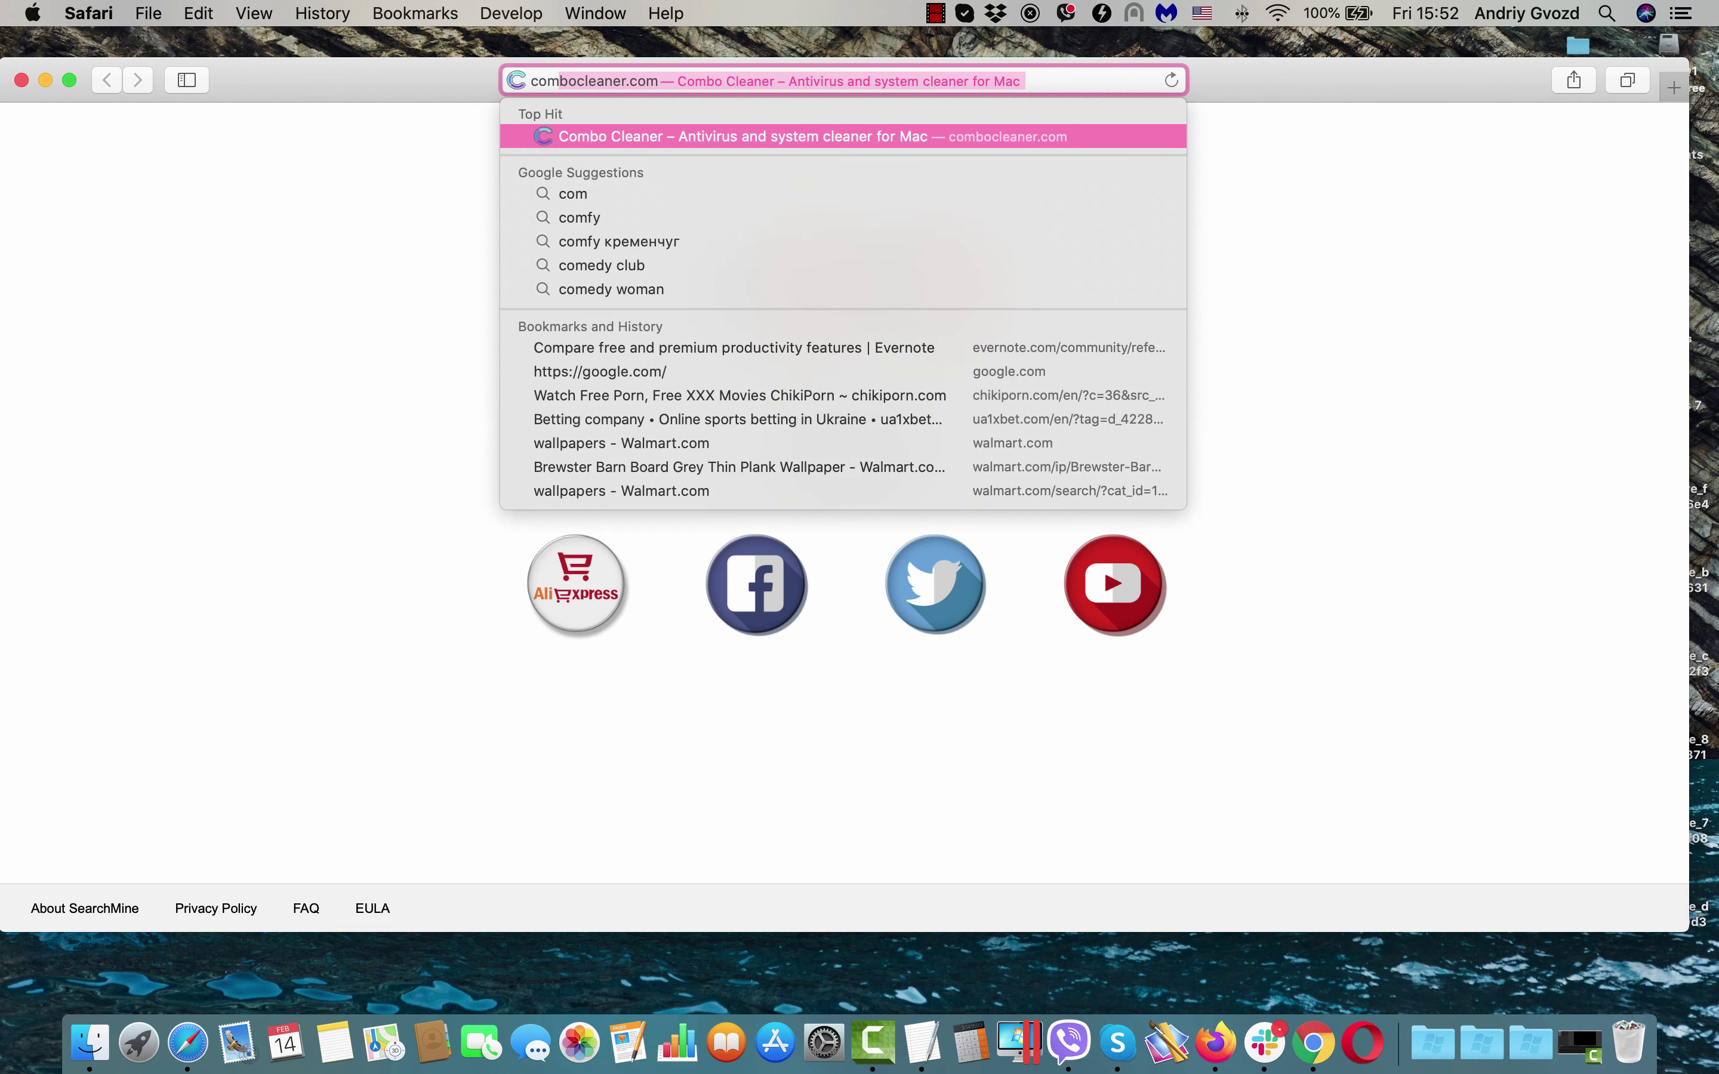
{"action": "key", "text": "Return"}
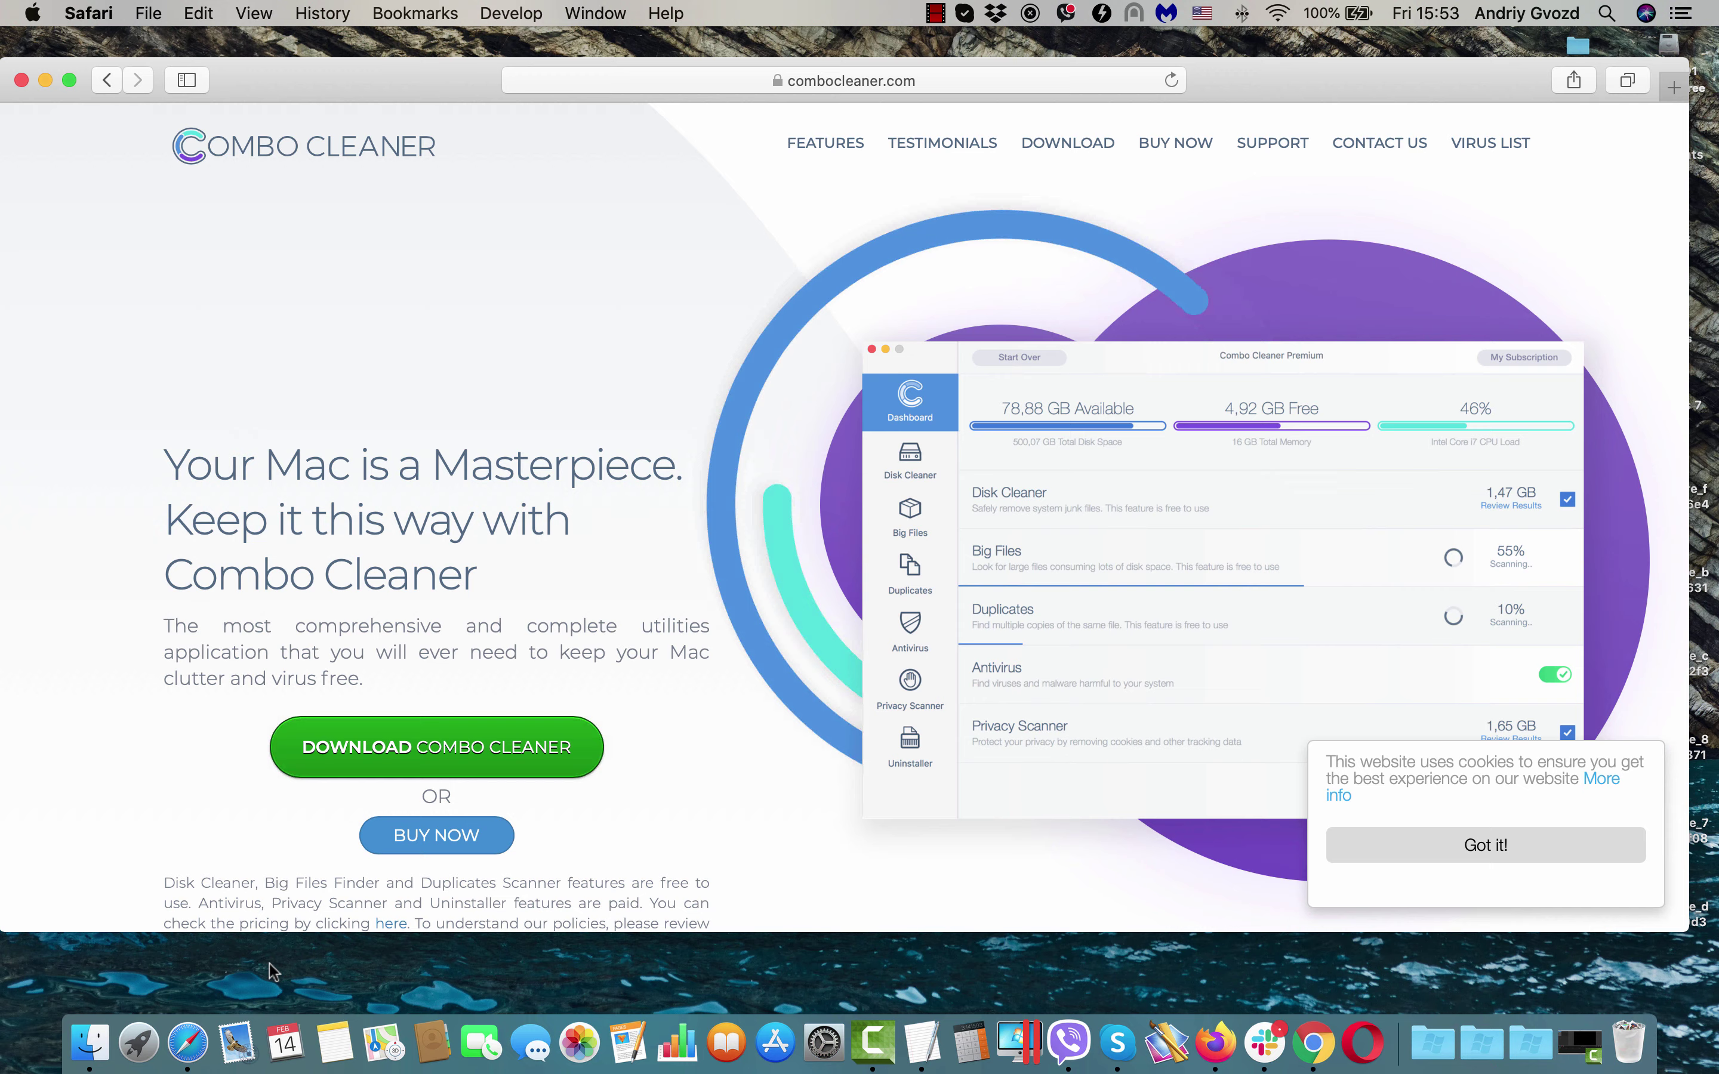
- Launch Combo Cleaner from Launchpad's second page and reposition its window
{"action": "left_click", "coordinate": [138, 1042]}
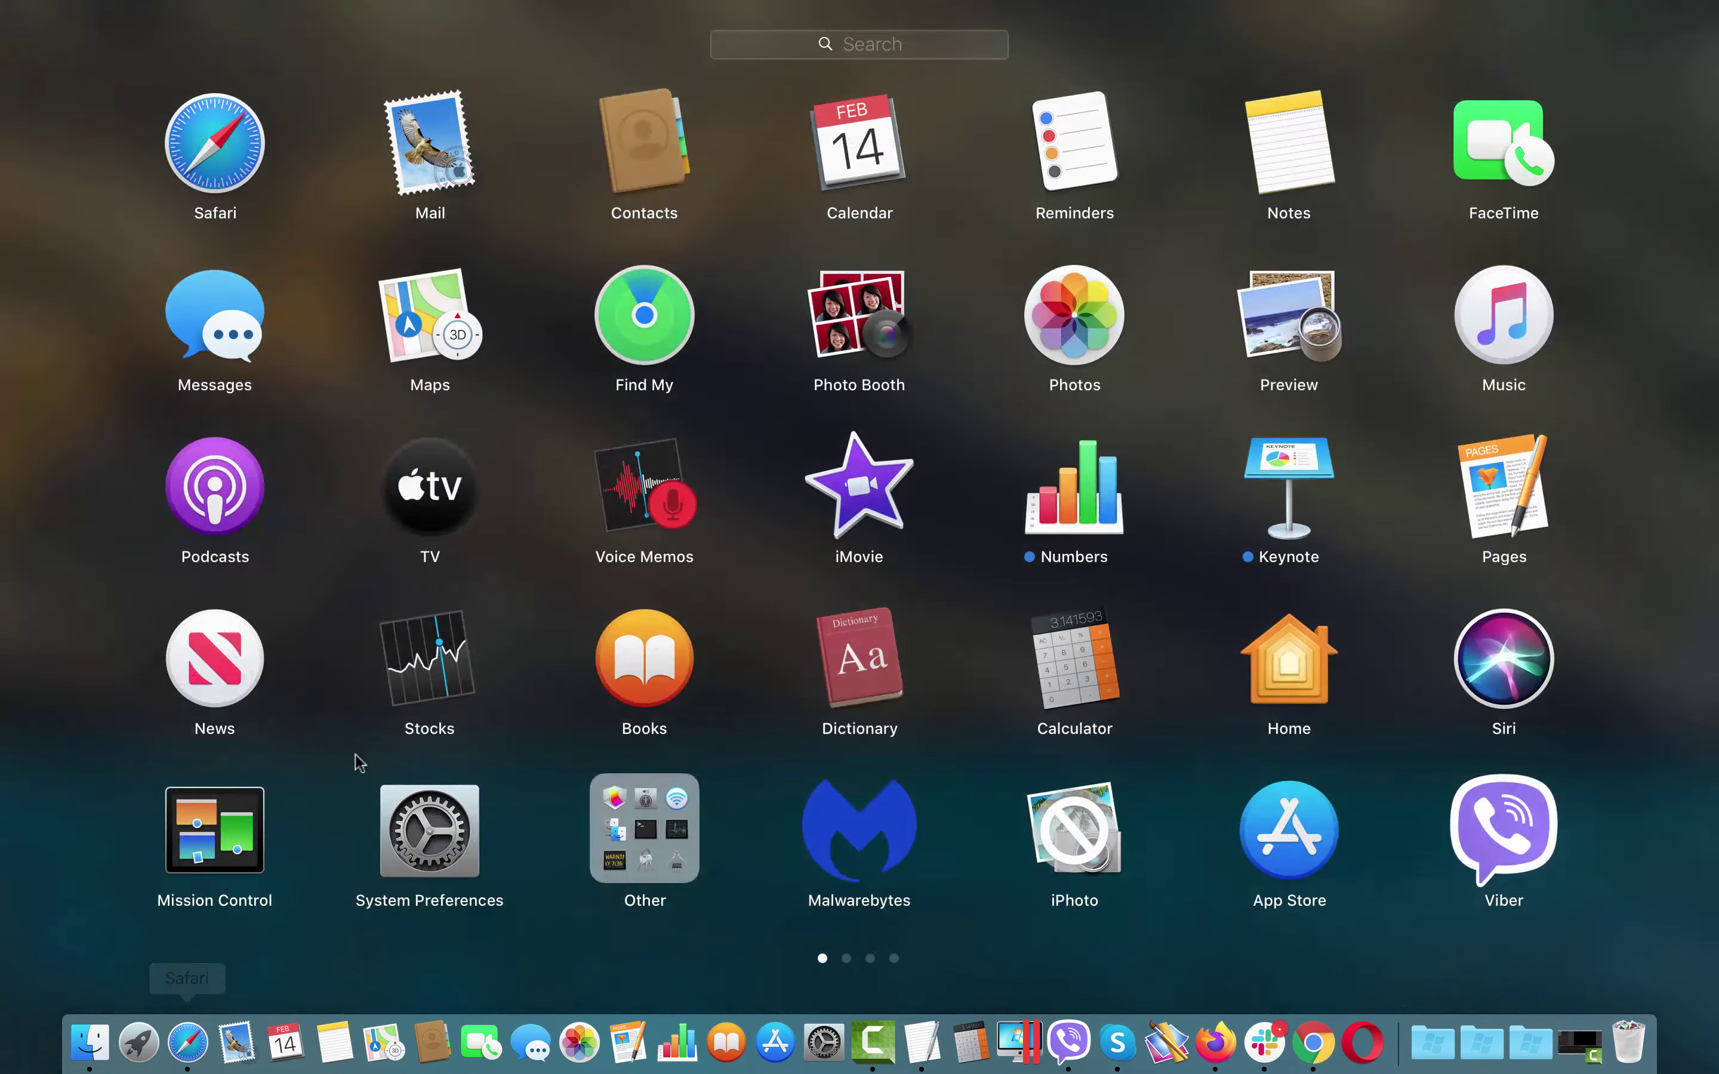
{"action": "scroll", "coordinate": [577, 486], "scroll_direction": "right", "scroll_amount": 3}
{"action": "left_click", "coordinate": [1101, 157]}
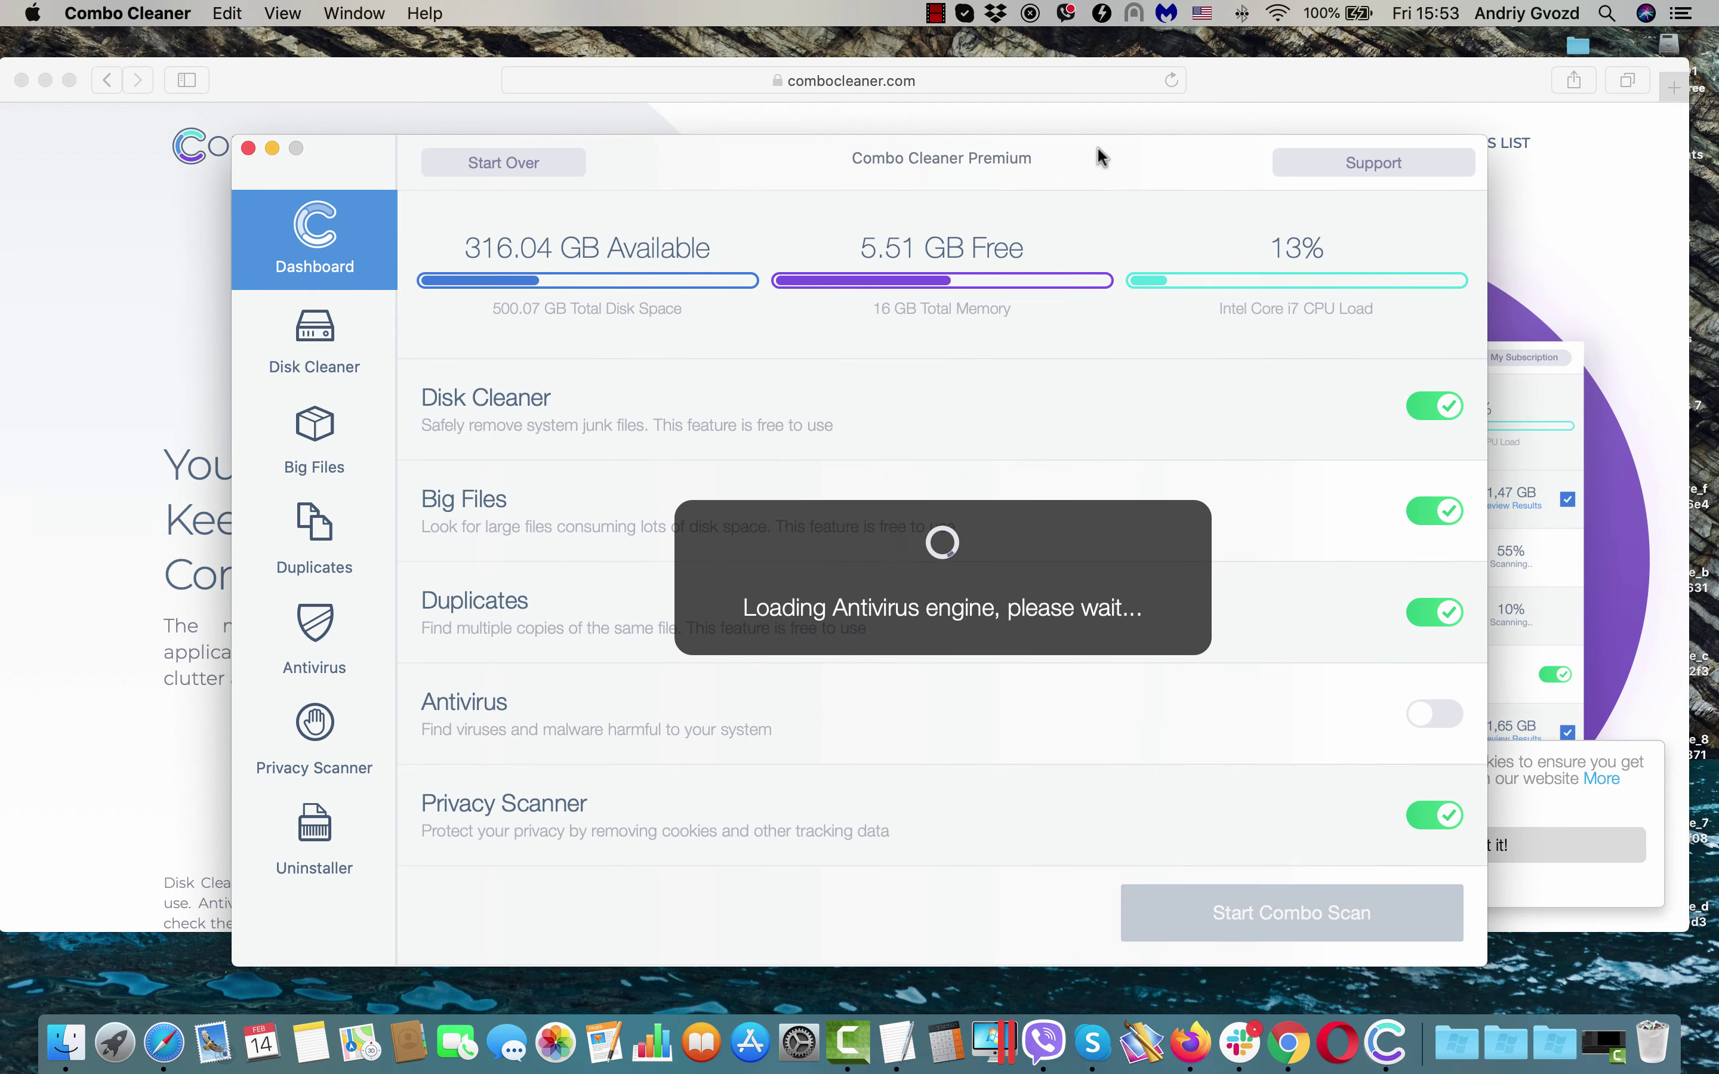
{"action": "left_click_drag", "start_coordinate": [1094, 156], "coordinate": [1039, 100]}
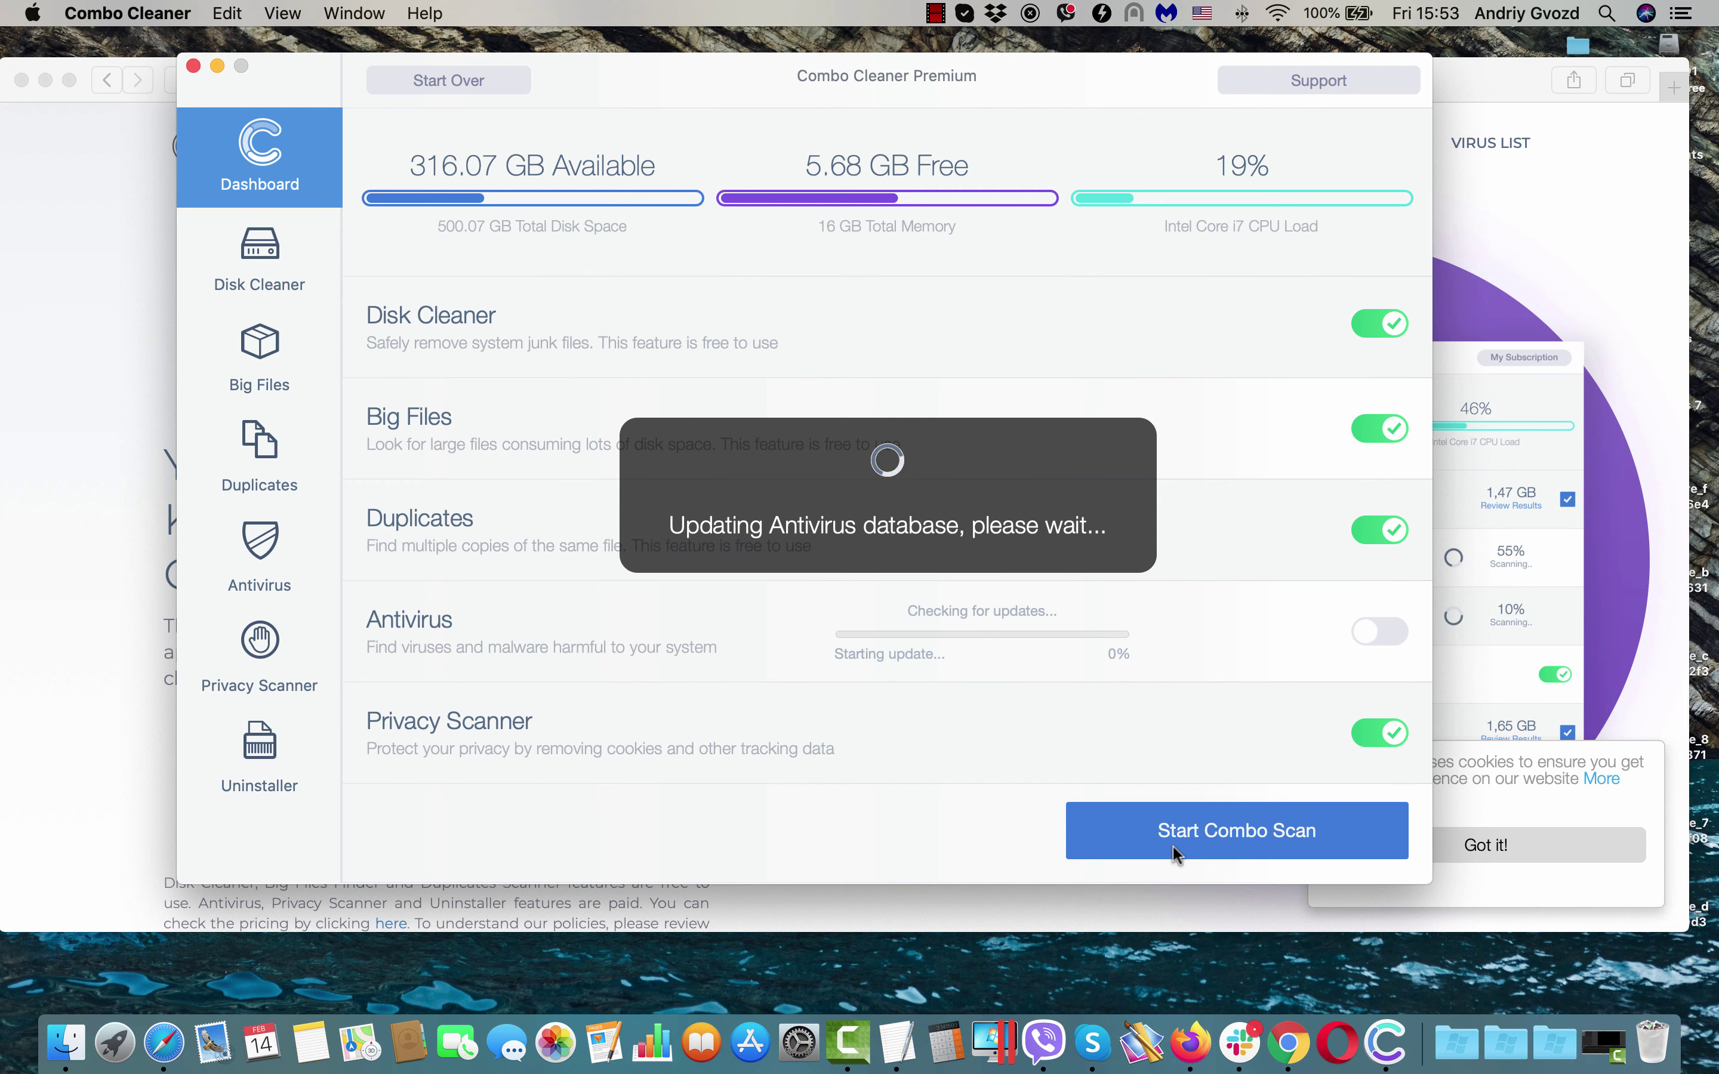
- Browse Combo Cleaner's Disk Cleaner and Antivirus pages, then return to the Dashboard
{"action": "left_click", "coordinate": [234, 253]}
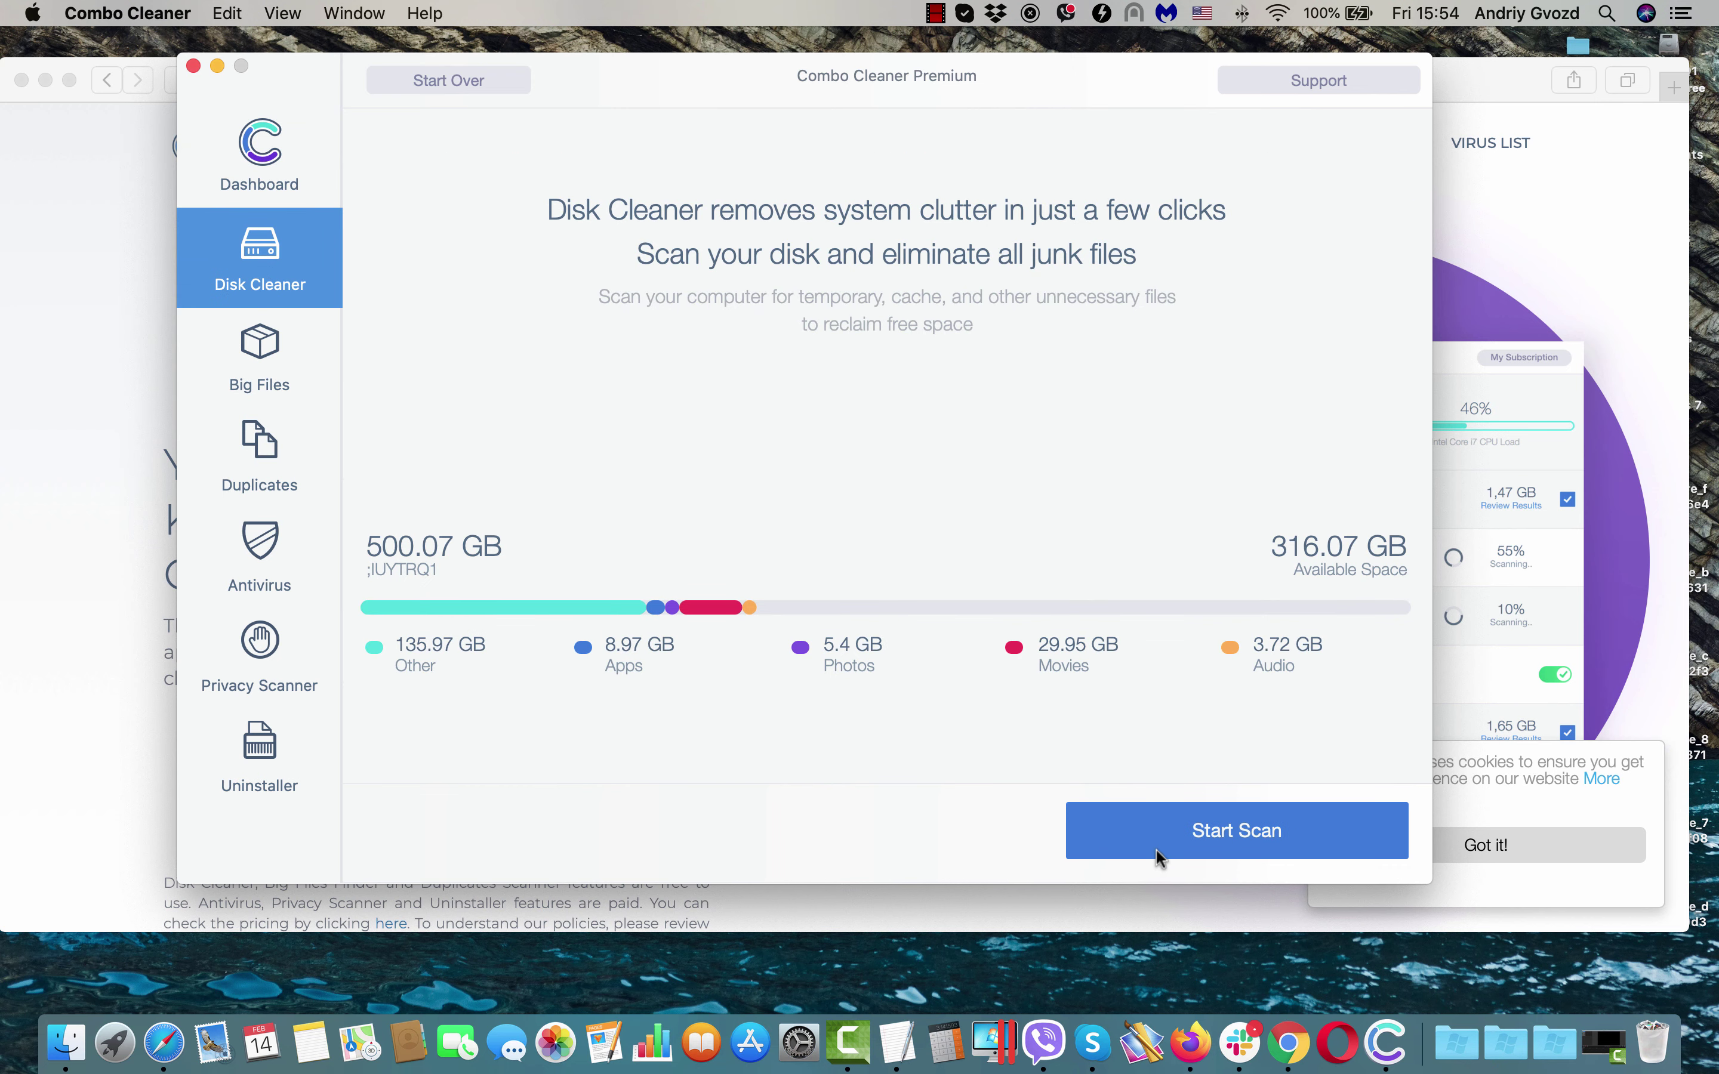
{"action": "left_click", "coordinate": [257, 571]}
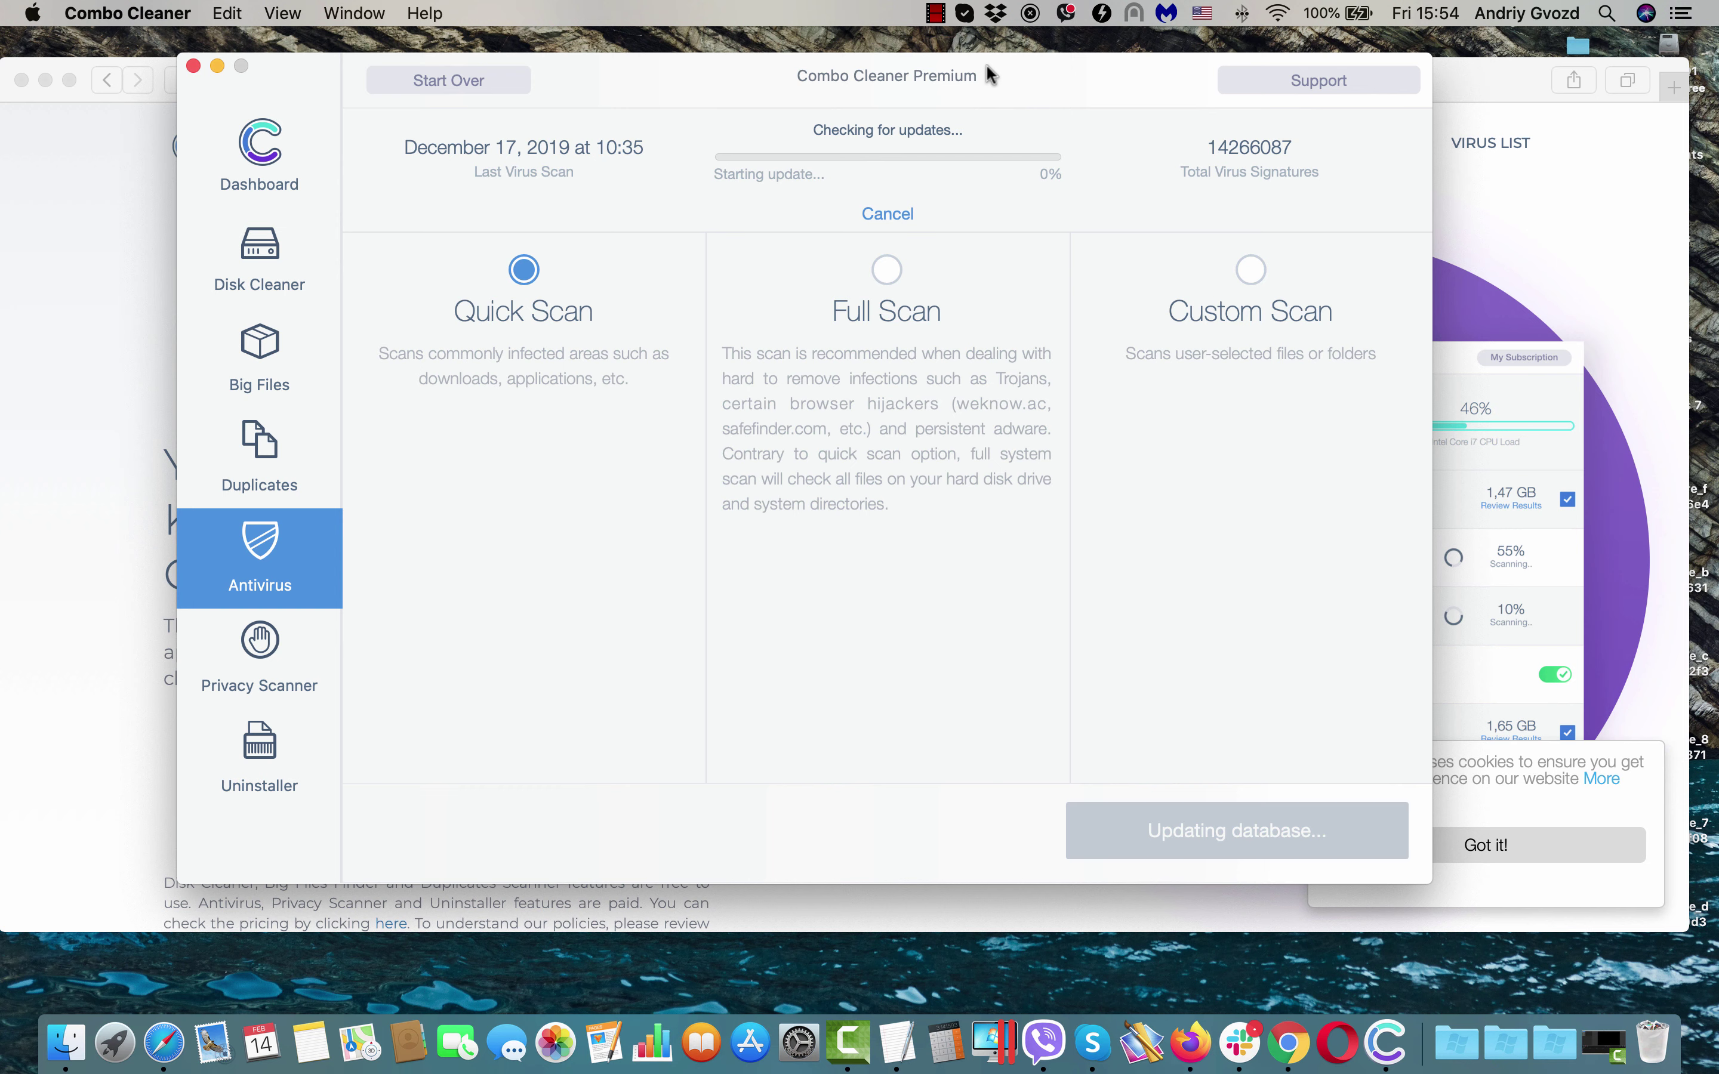
{"action": "left_click", "coordinate": [276, 127]}
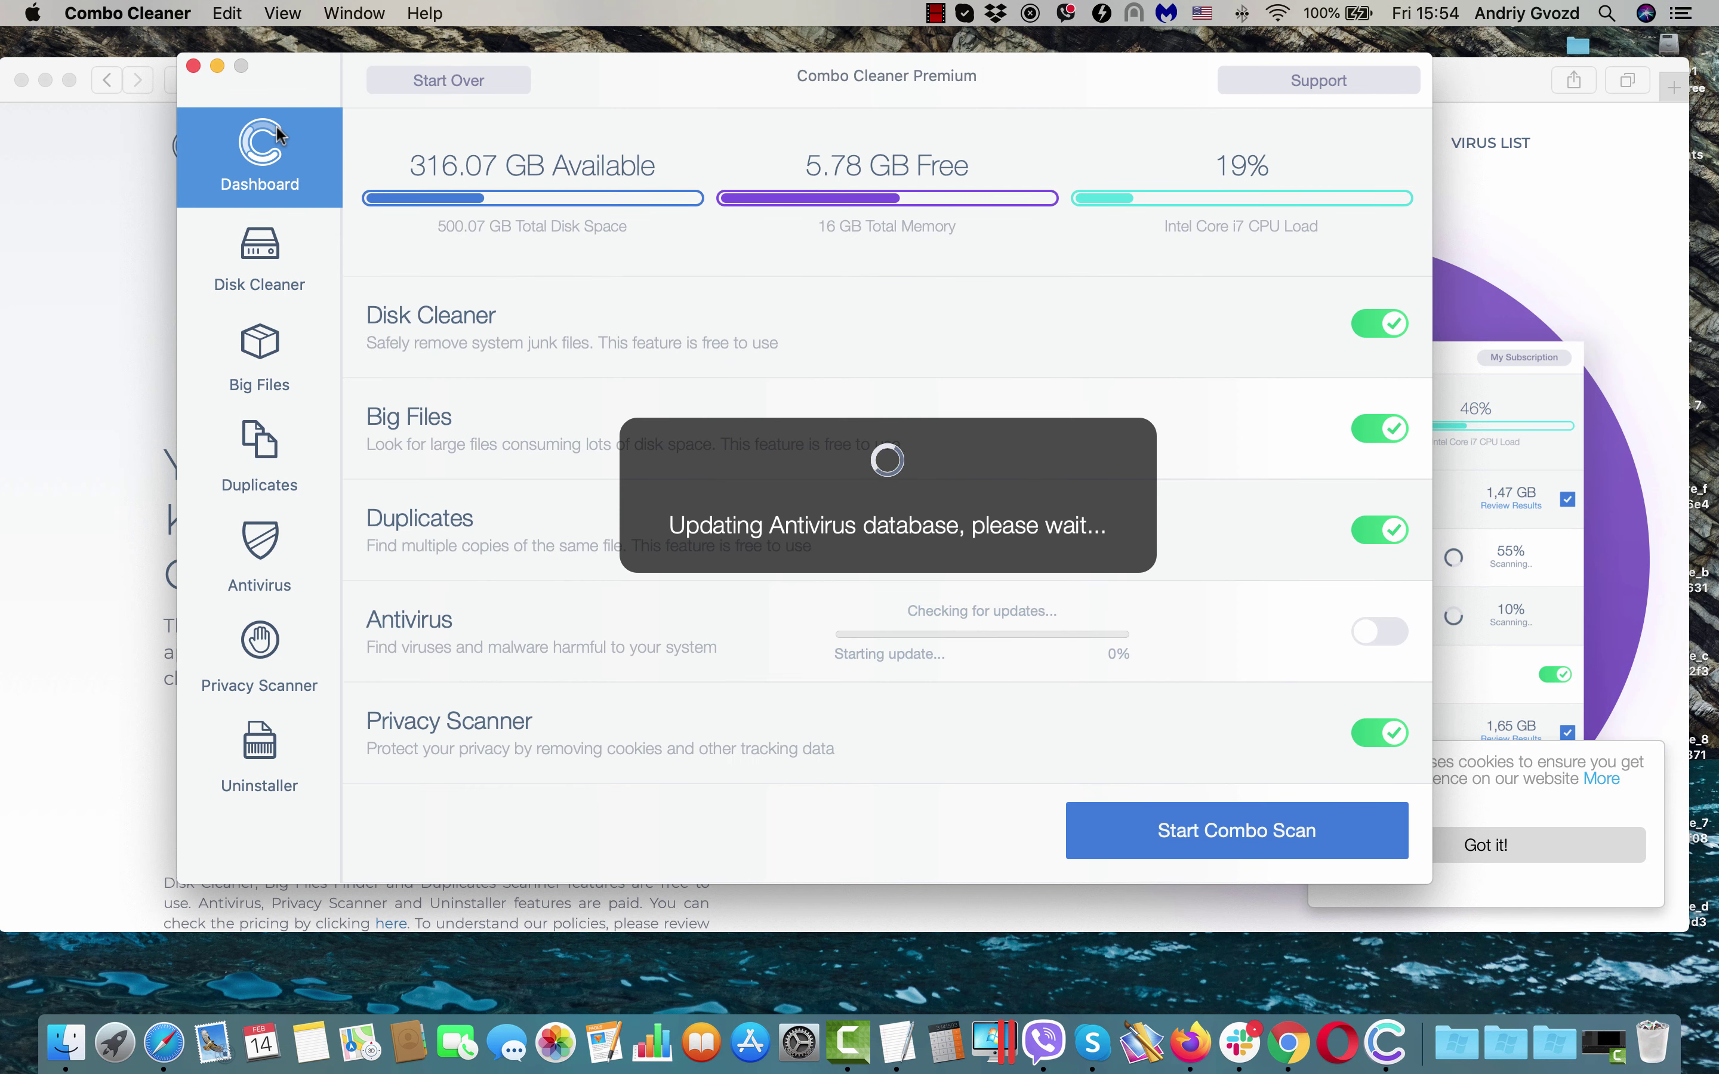